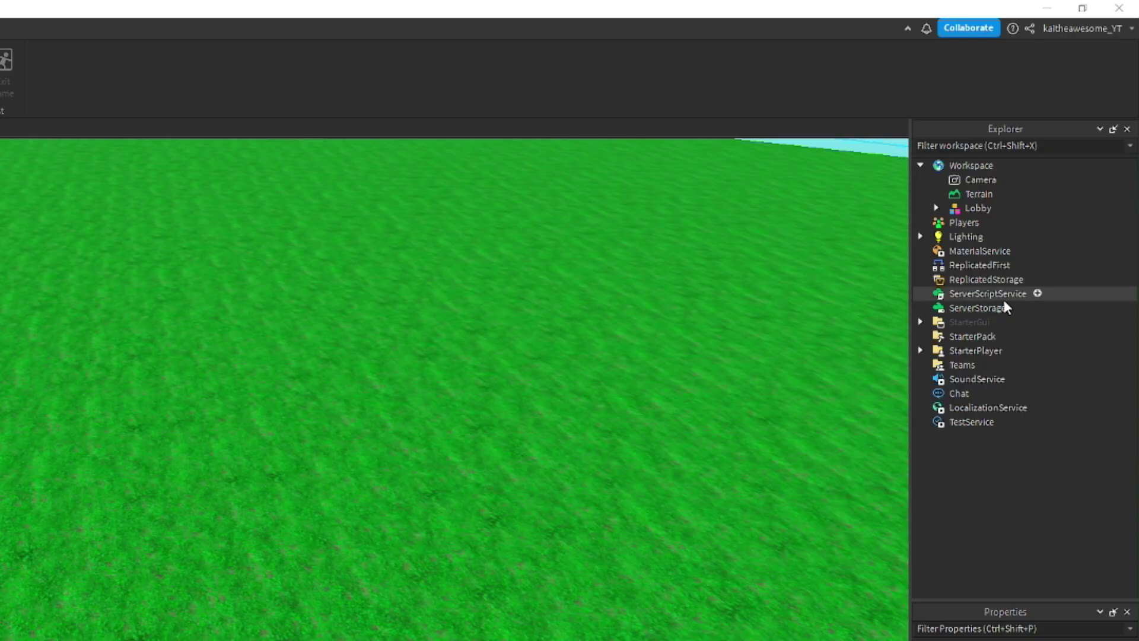
# Step: Insert a Script into ServerScriptService and rename it CarpetGamepass
pyautogui.click(971, 294)
pyautogui.click(1038, 293)
pyautogui.click(969, 352)
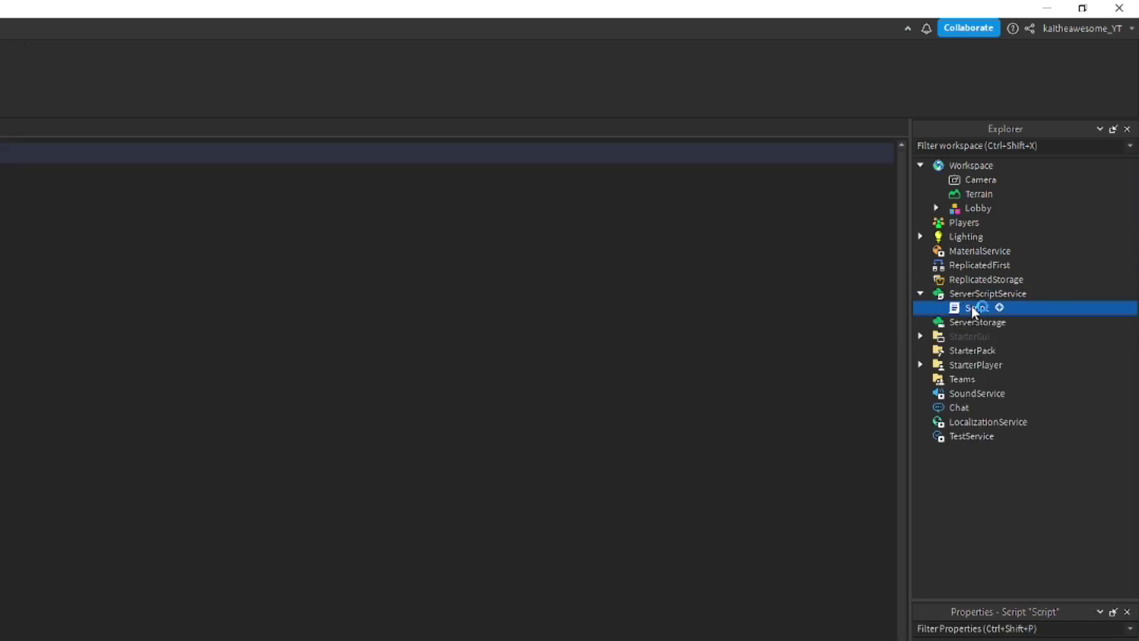
pyautogui.press('F2')
pyautogui.write('CarpetG')
pyautogui.write('amepass')
pyautogui.press('Return')
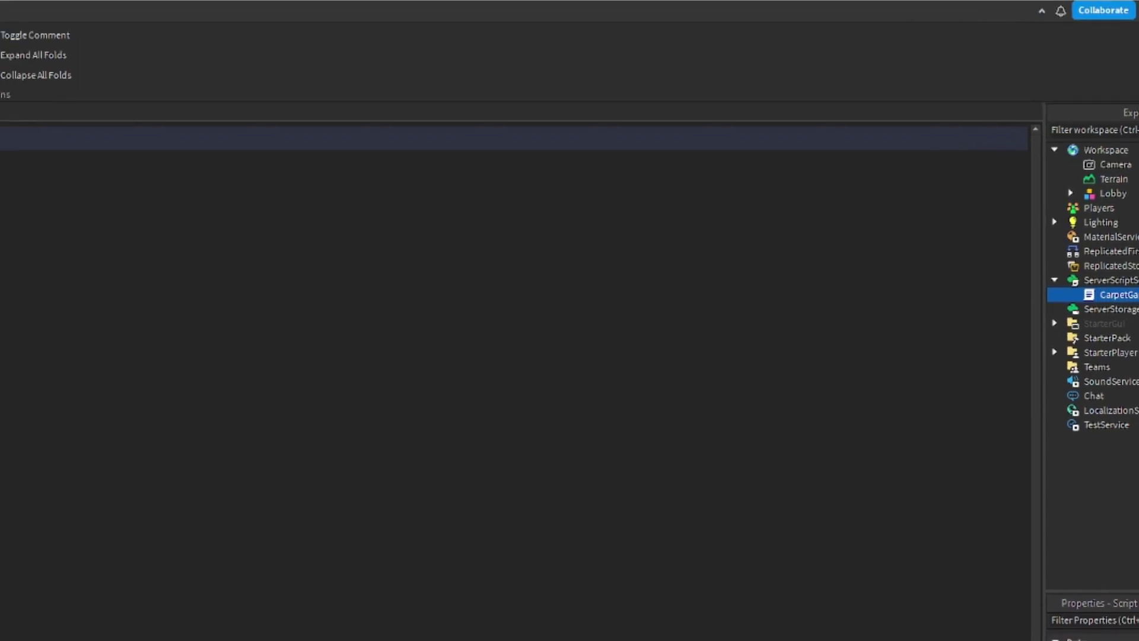
pyautogui.write('local mps = ')
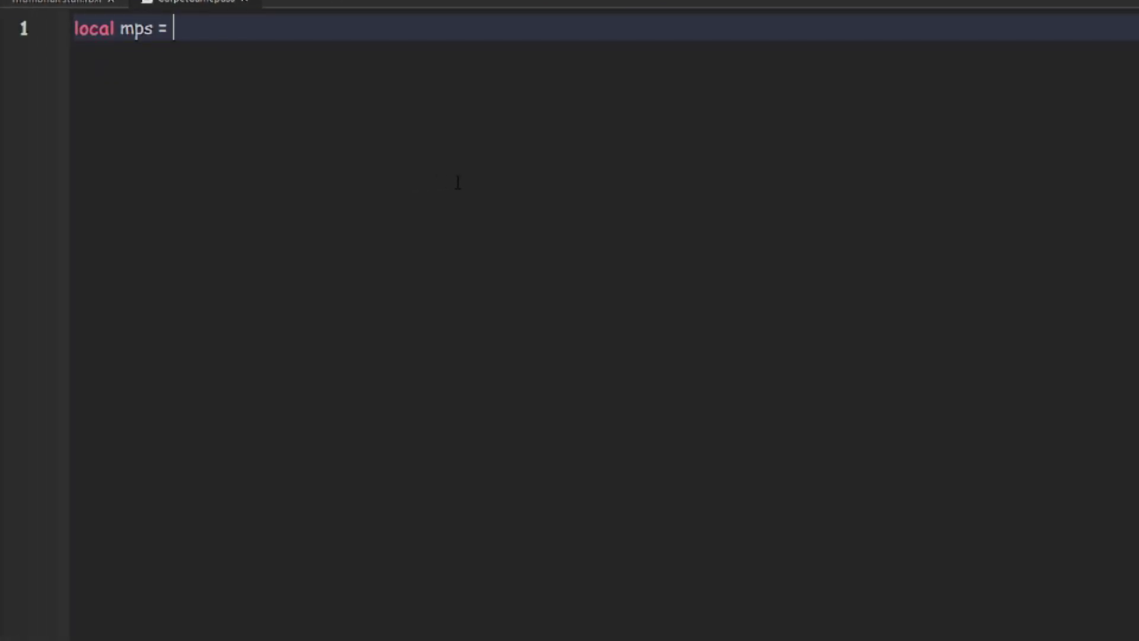
pyautogui.write('game:')
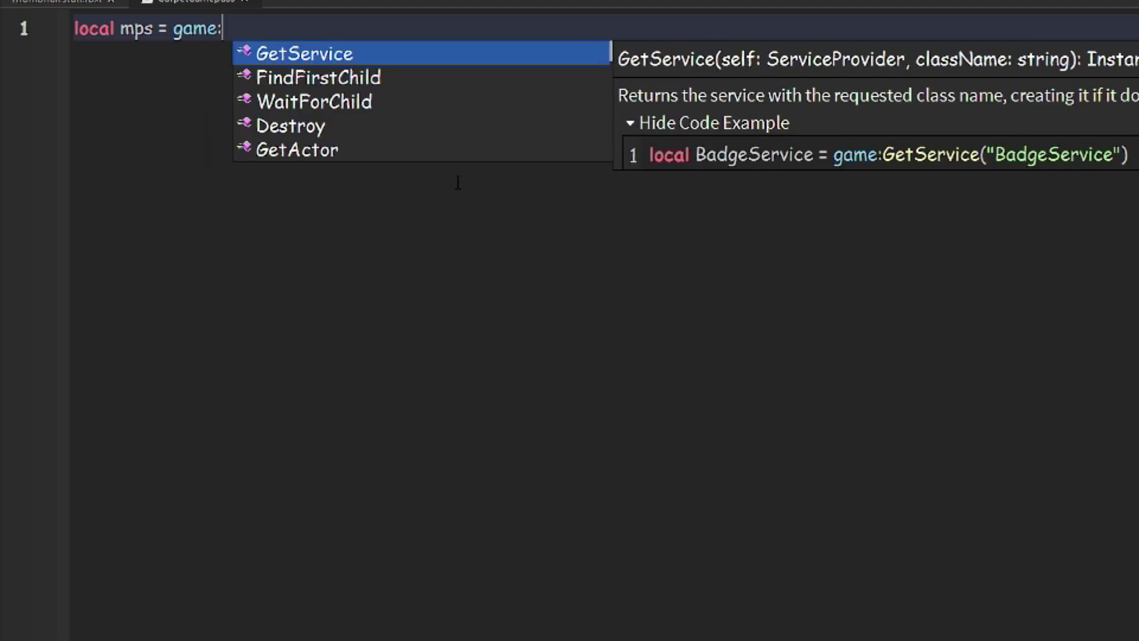
# Step: Declare local mps = game:GetService("MarketplaceService") and an empty gamepassid string variable
pyautogui.press('Tab')
pyautogui.write('("Ma')
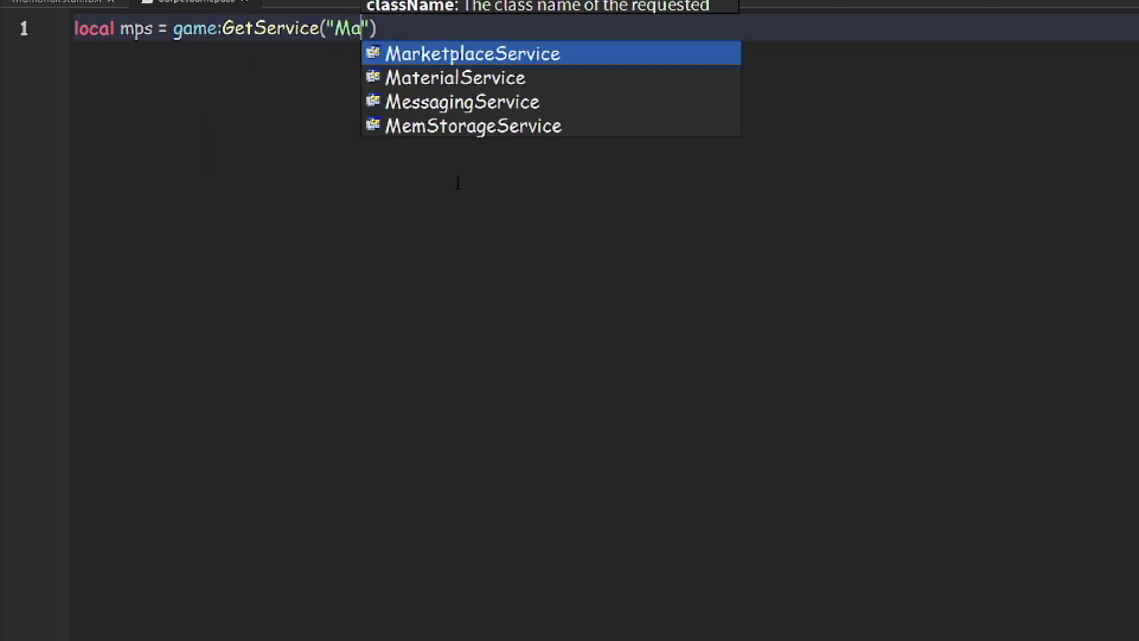
pyautogui.press('Tab')
pyautogui.press('End')
pyautogui.press('Return')
pyautogui.write('loca')
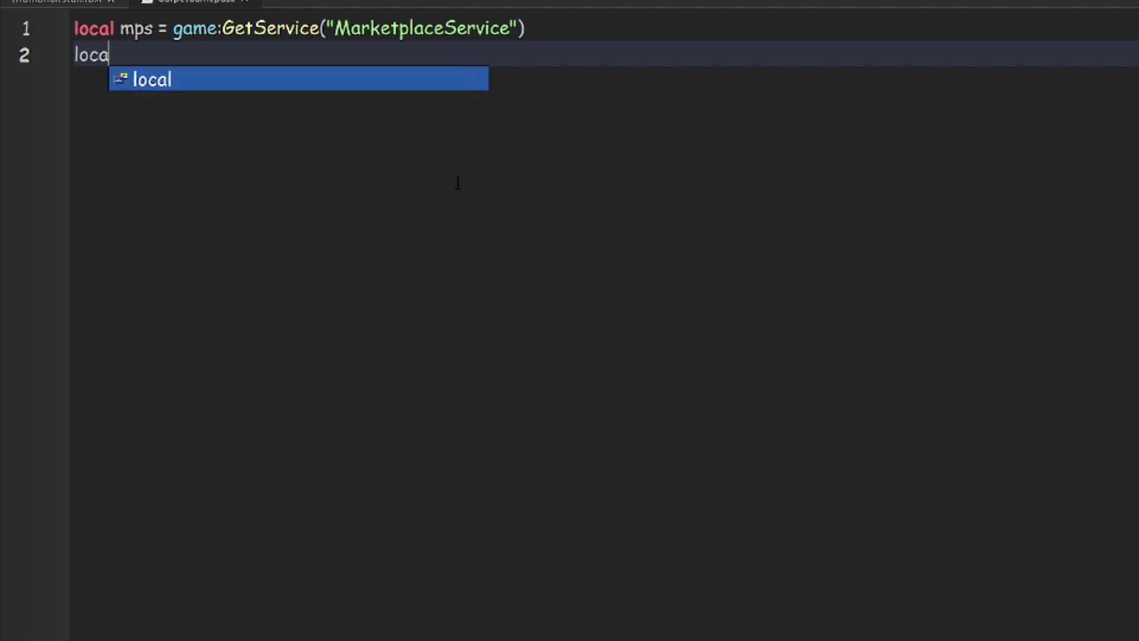
pyautogui.write('l gamepassid = "')
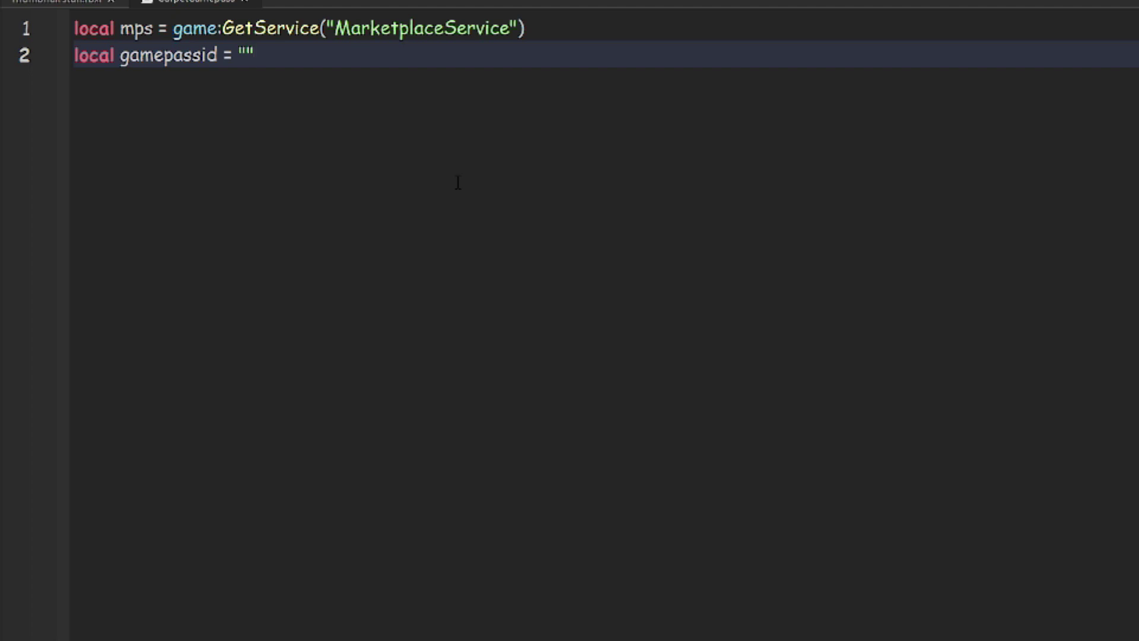
pyautogui.press('Return')
pyautogui.press('Return')
pyautogui.write('game.P')
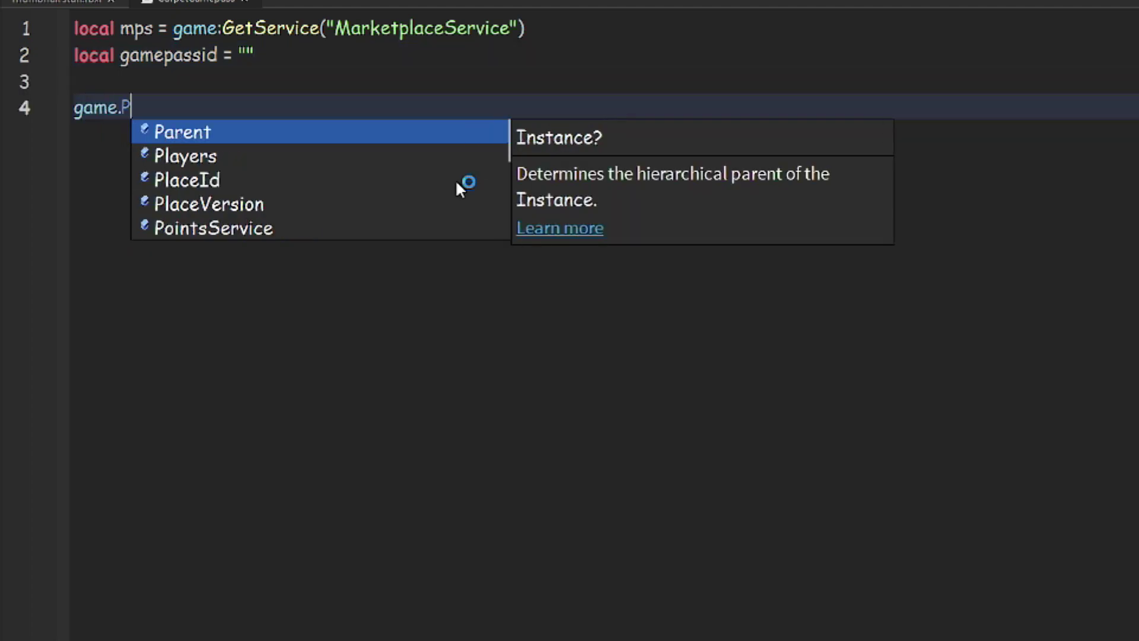
pyautogui.write('l')
# Step: Write a game.Players.PlayerAdded:Connect(function(player) handler
pyautogui.press('Tab')
pyautogui.write('.P')
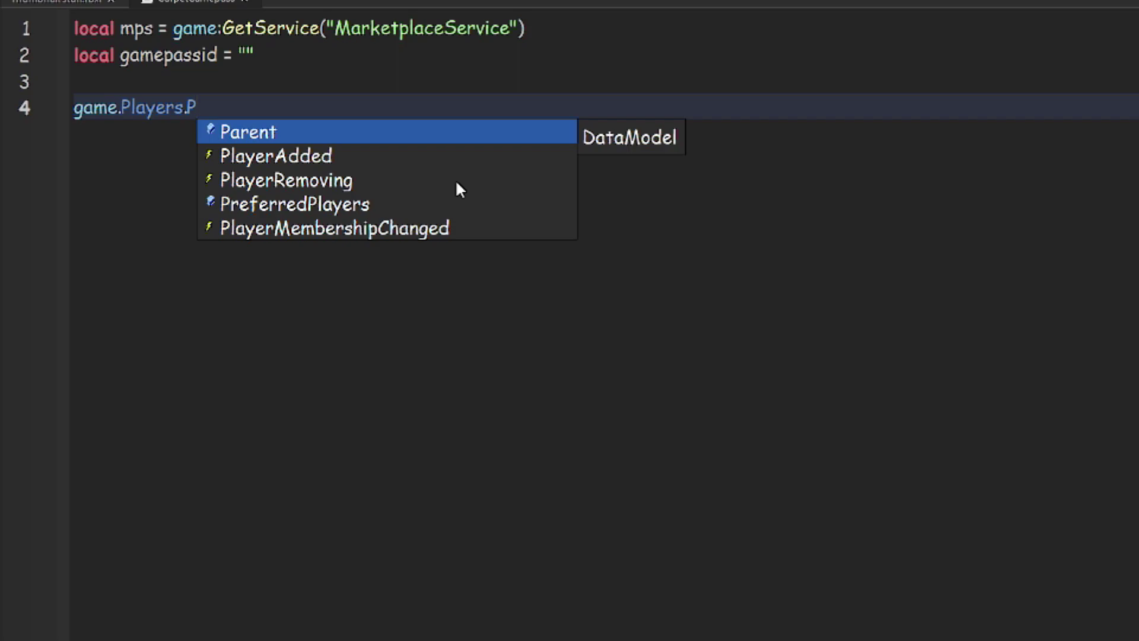
pyautogui.press('Tab')
pyautogui.press('BackSpace')
pyautogui.press('BackSpace')
pyautogui.press('BackSpace')
pyautogui.write('l')
pyautogui.press('Tab')
pyautogui.write(':C')
pyautogui.press('Tab')
pyautogui.write('(')
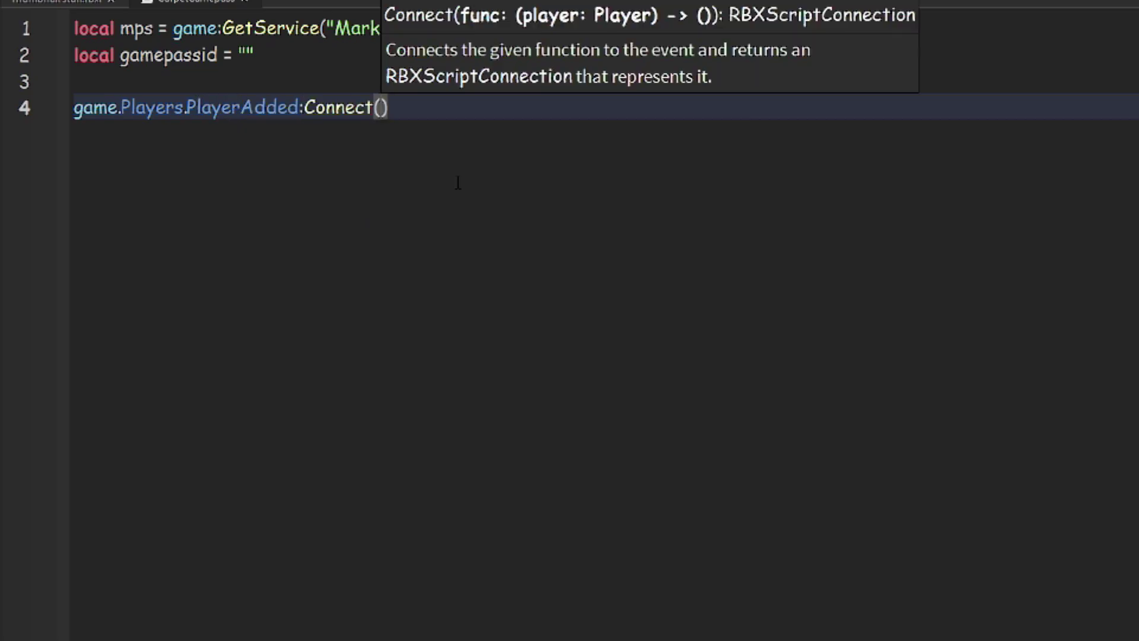
pyautogui.write('fu')
pyautogui.press('Tab')
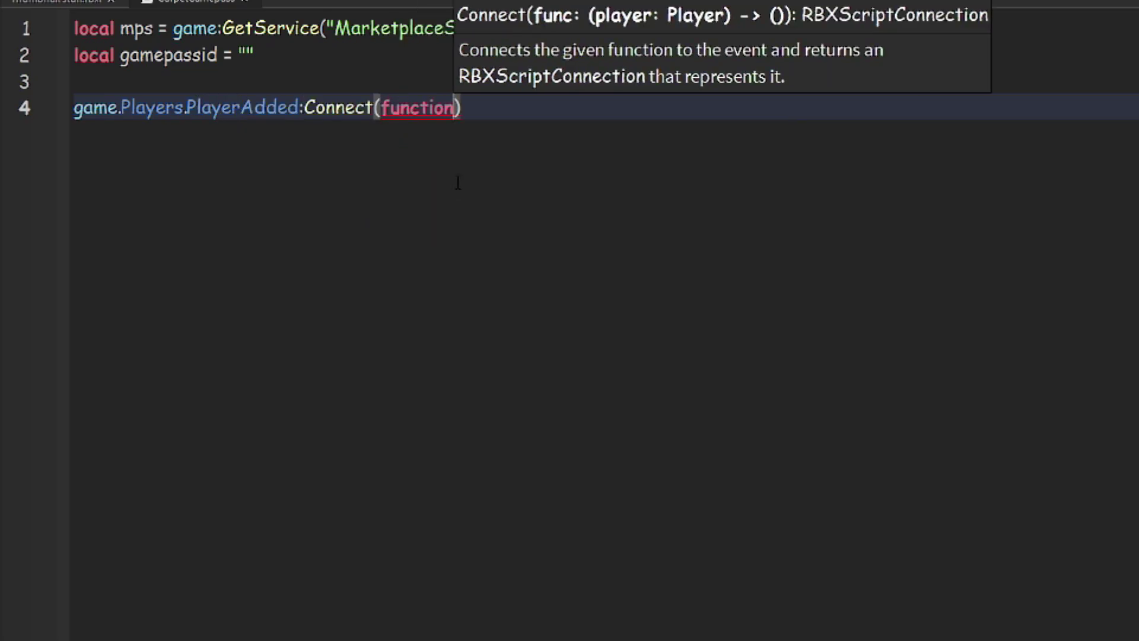
pyautogui.write('(player')
pyautogui.press('Return')
pyautogui.write('if')
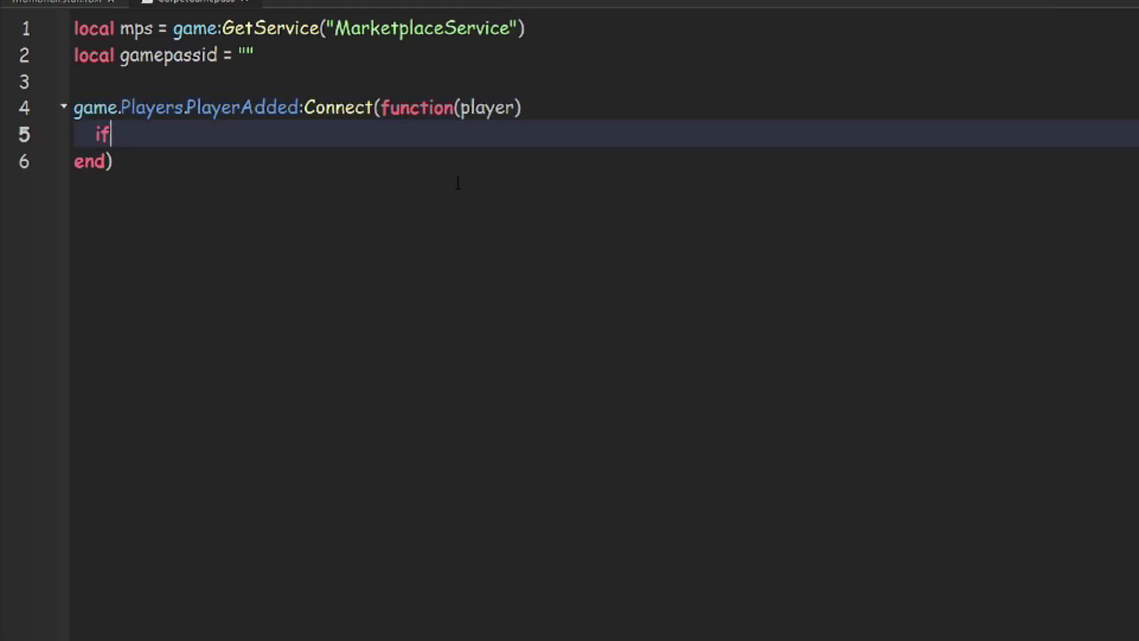
pyautogui.write(' mps:')
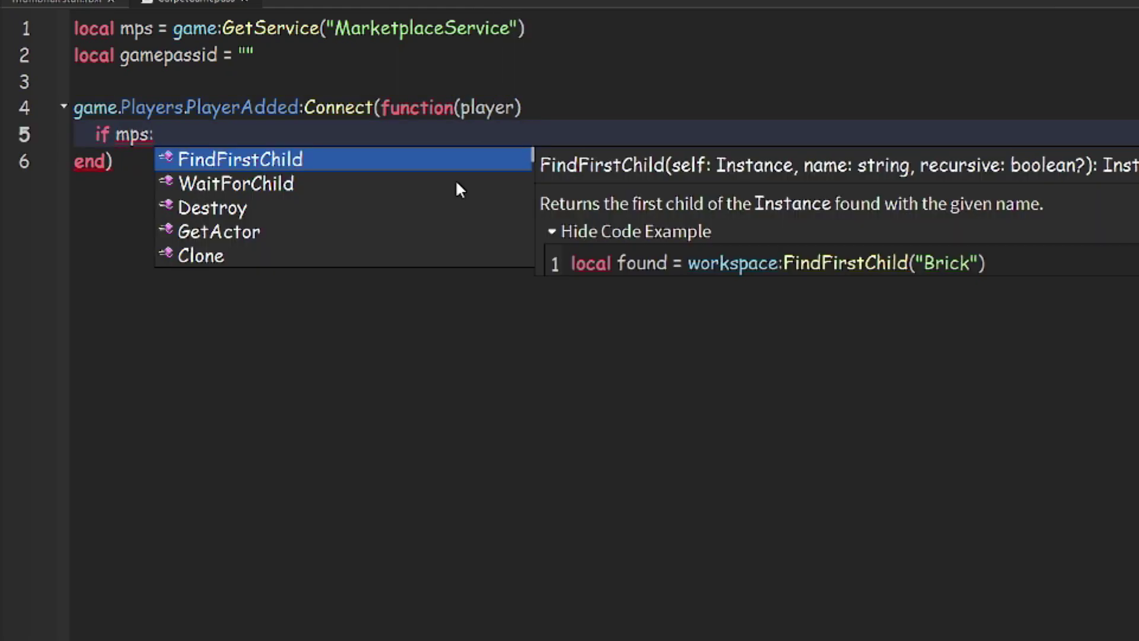
pyautogui.write('User')
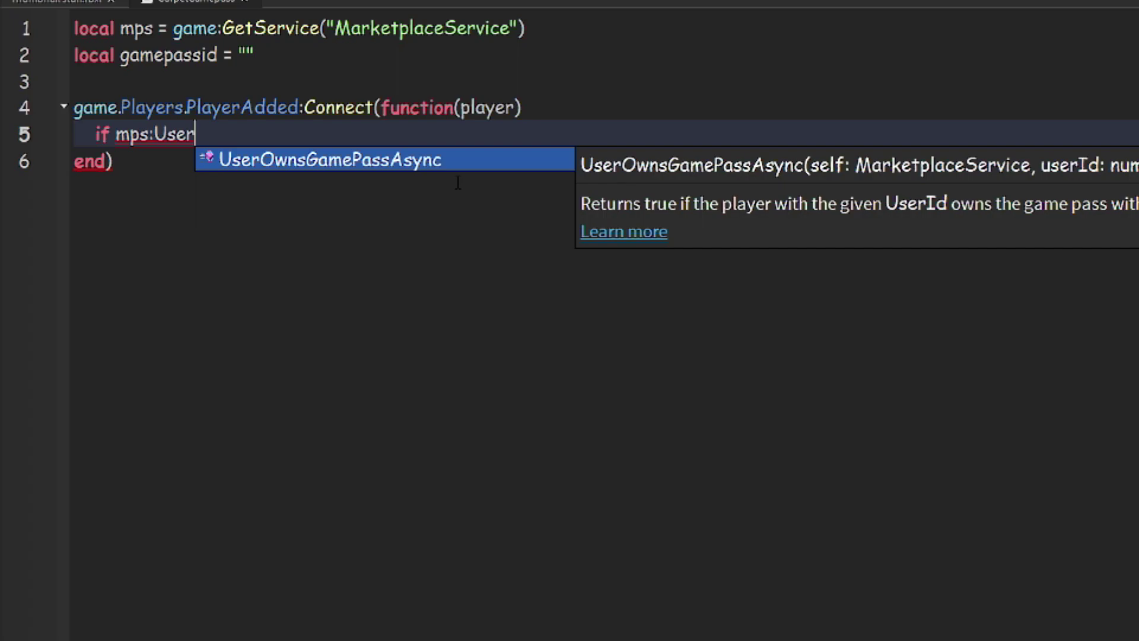
# Step: Inside it, add if mps:UserOwnsGamePassAsync(player.UserId, gamepassid) then
pyautogui.press('Tab')
pyautogui.write('(')
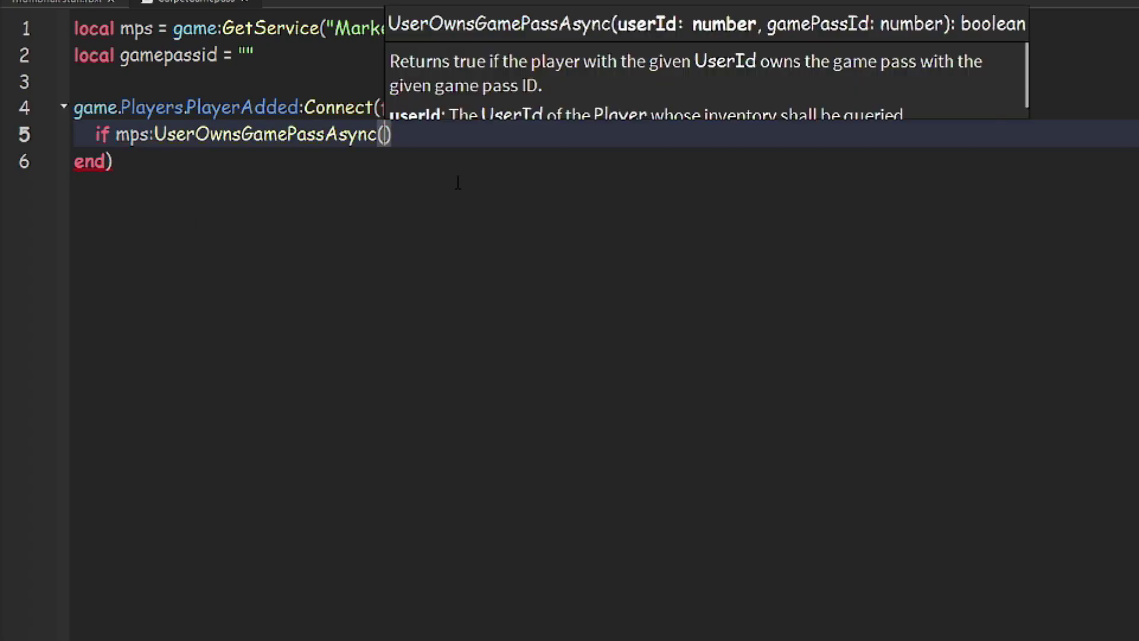
pyautogui.write('player.')
pyautogui.press('Tab')
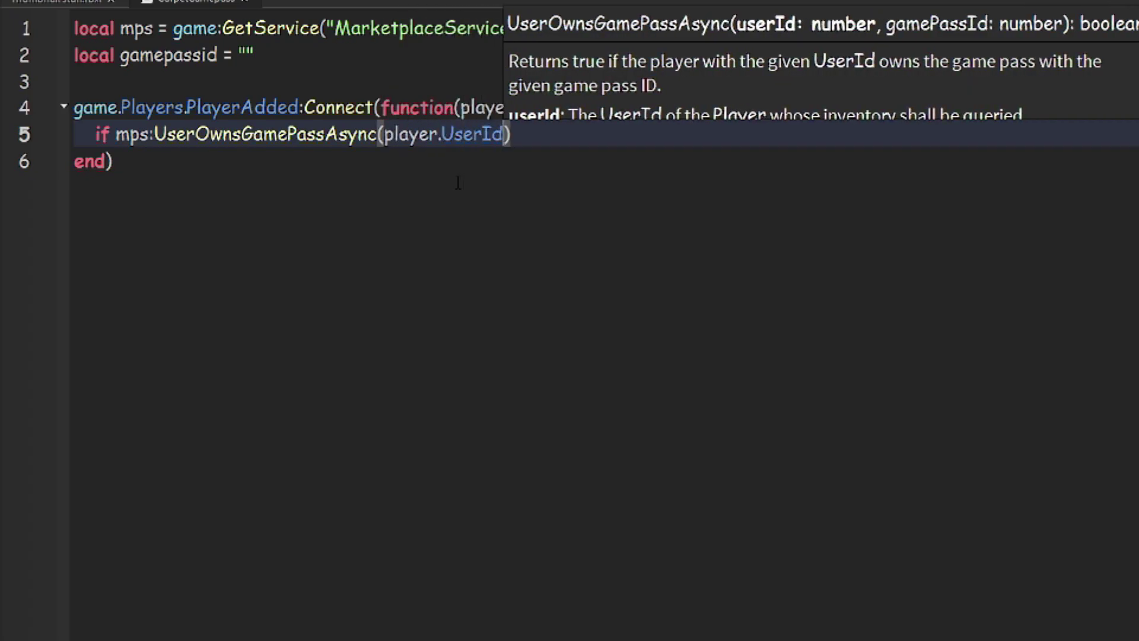
pyautogui.write(',ga')
pyautogui.press('Tab')
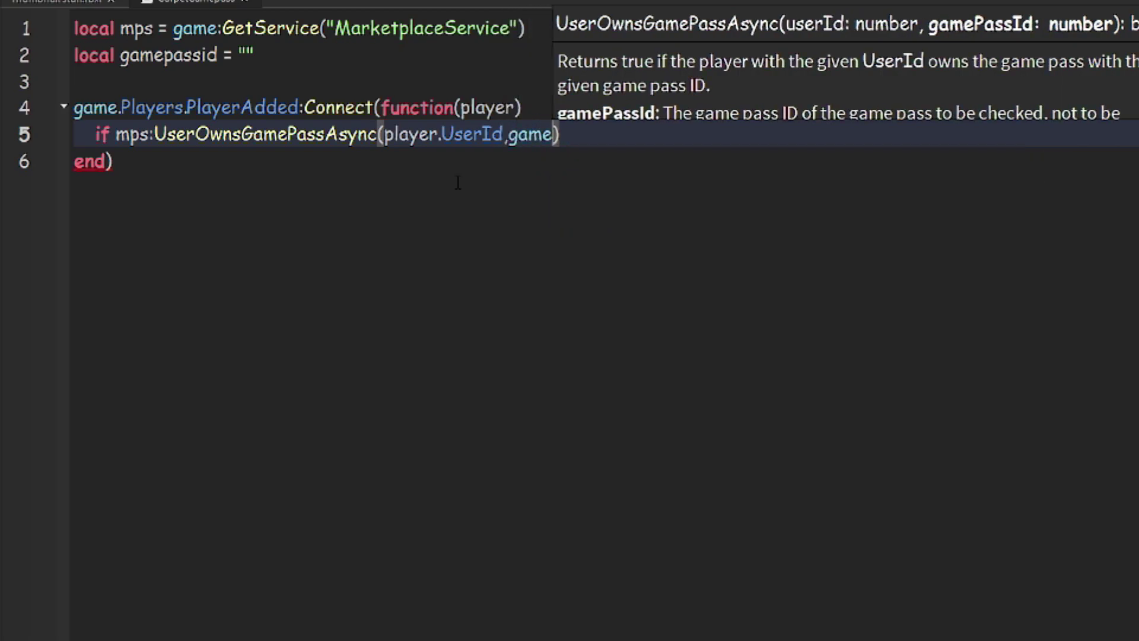
pyautogui.press('BackSpace')
pyautogui.write('epa')
pyautogui.press('Tab')
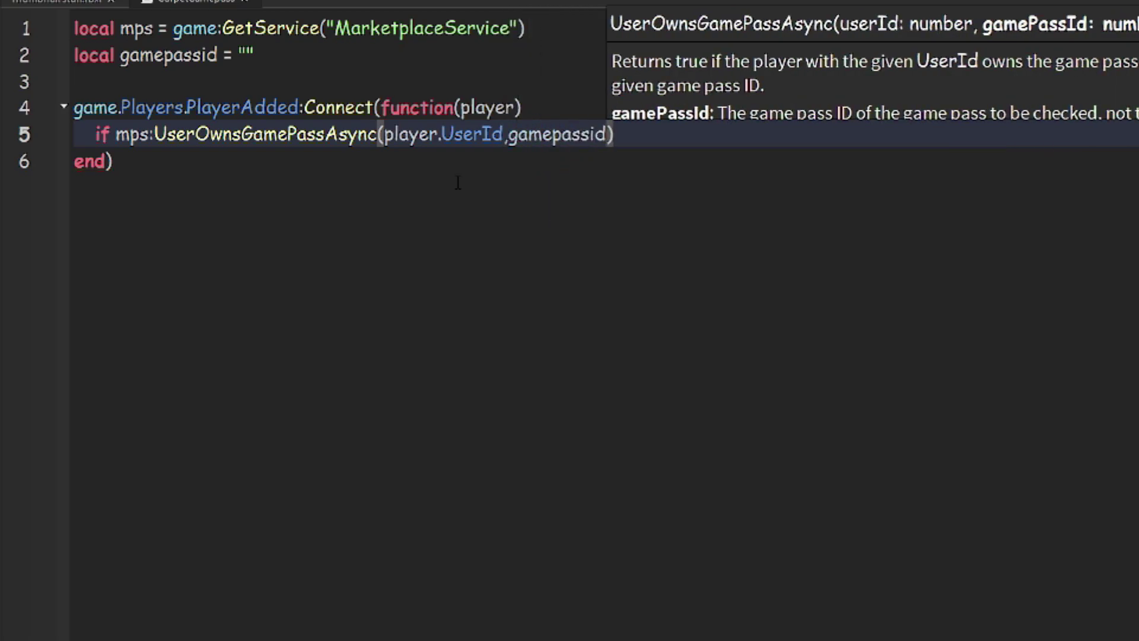
pyautogui.write('then')
pyautogui.press('Return')
pyautogui.write('game.S')
# Step: Write the line cloning RainbowMagicCarpet into the player's Backpack, then copy it
pyautogui.press('Tab')
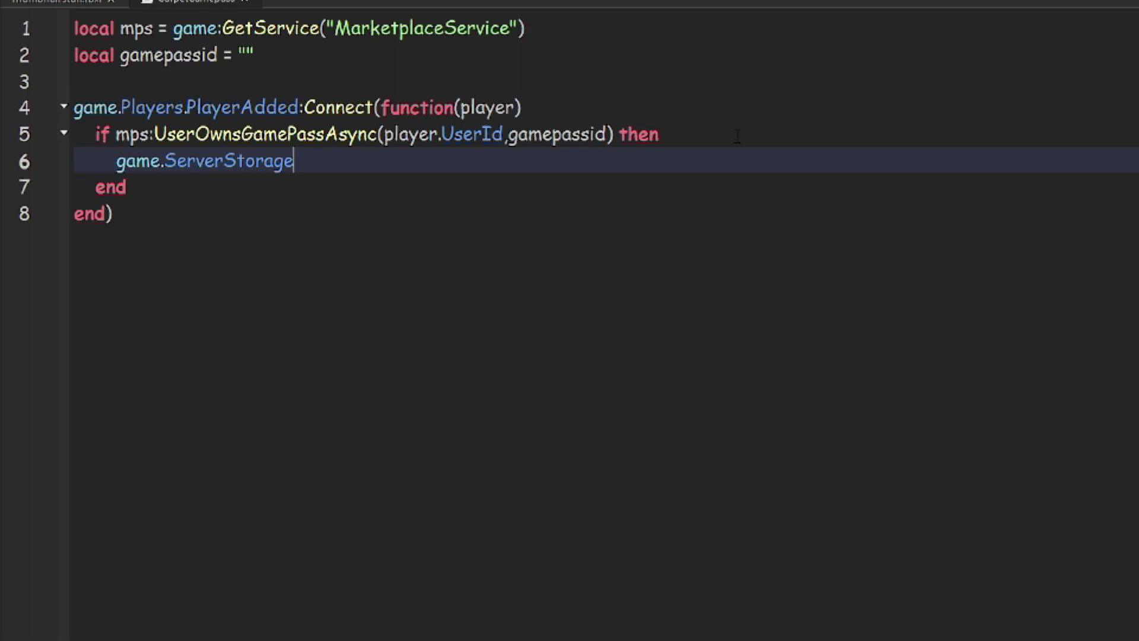
pyautogui.write('.RainbowMa')
pyautogui.write('gic')
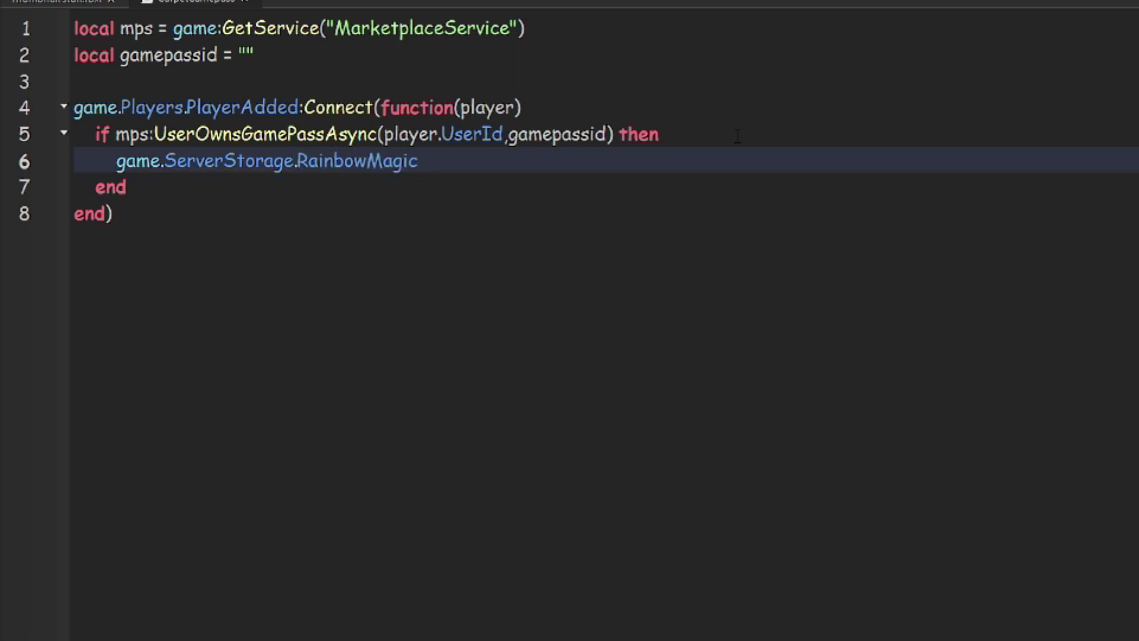
pyautogui.write('Carpet:')
pyautogui.write('Clone() =')
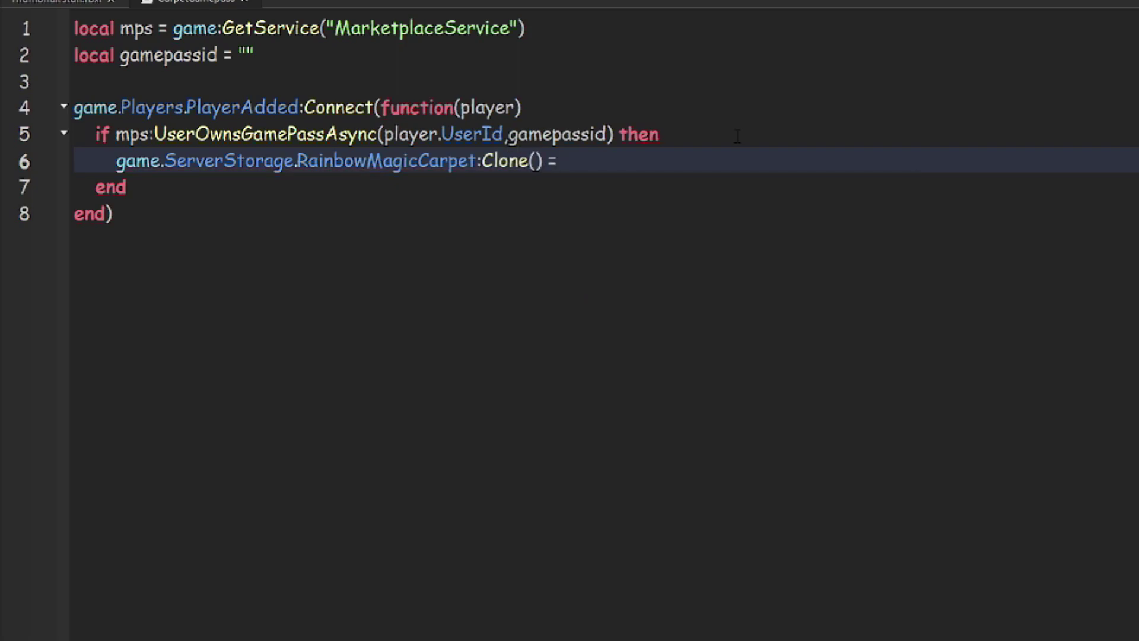
pyautogui.write(' player:WaitForChild(')
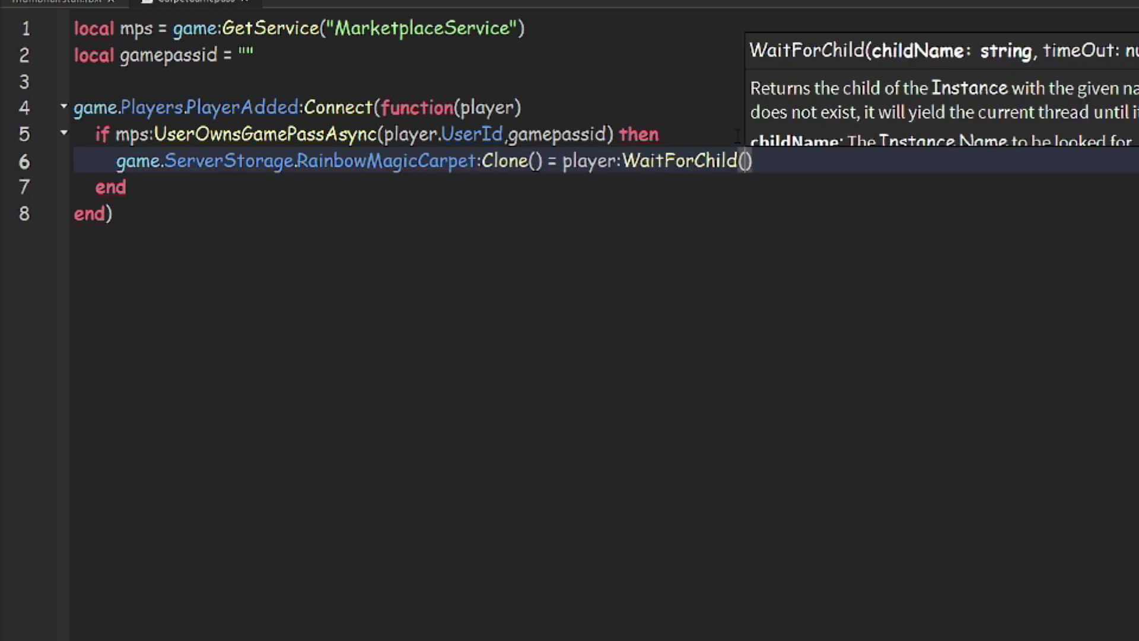
pyautogui.write('"Backpack')
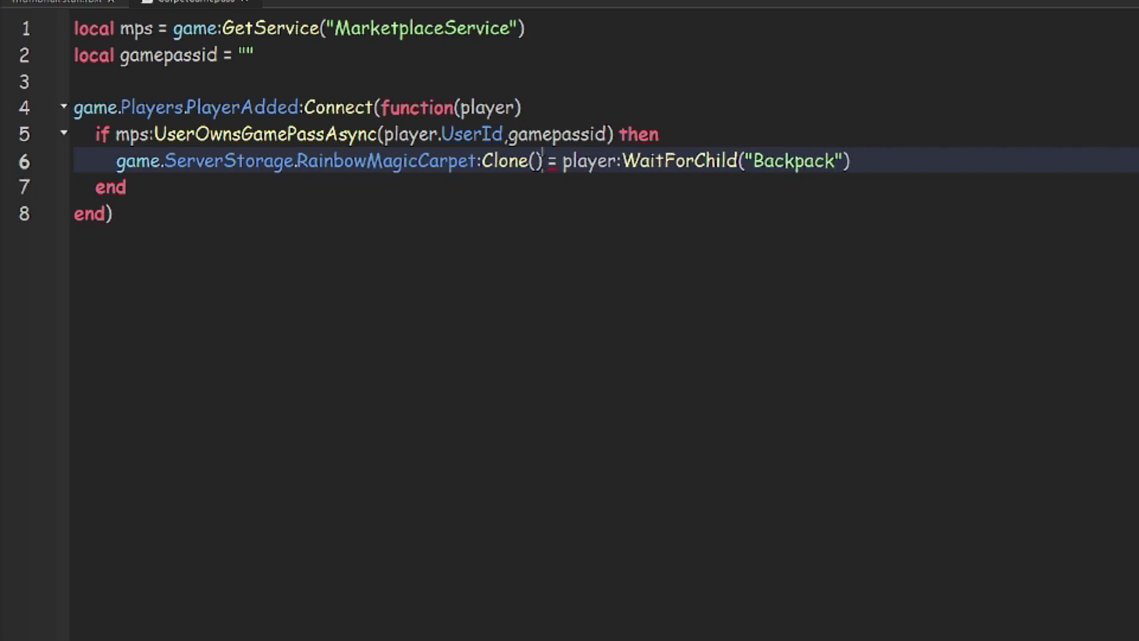
pyautogui.write('.Parent')
pyautogui.press('End')
pyautogui.hotkey('shift', 'Home')
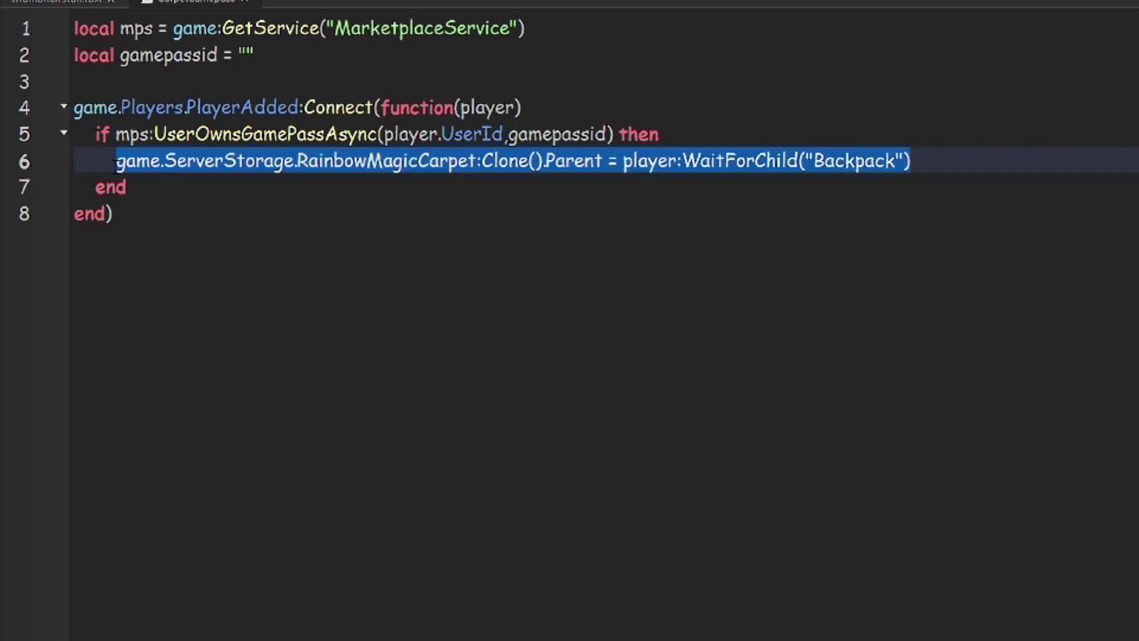
pyautogui.hotkey('ctrl', 'c')
pyautogui.click(788, 204)
# Step: Paste a duplicate of the carpet line below and delete Backpack from it
pyautogui.click(968, 165)
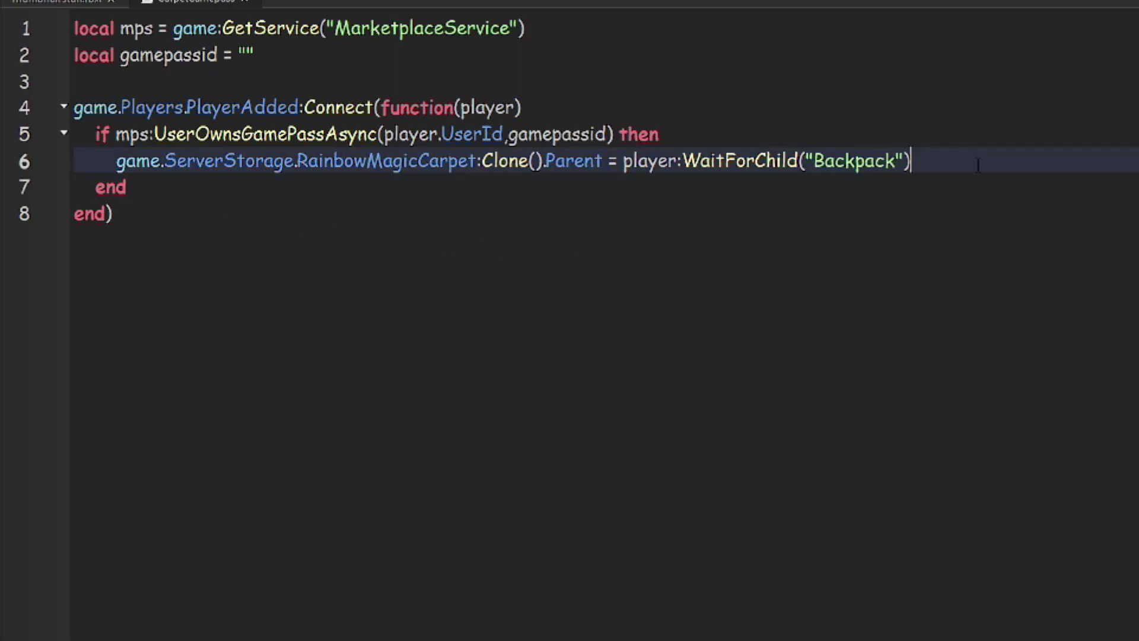
pyautogui.press('Return')
pyautogui.hotkey('ctrl', 'v')
pyautogui.doubleClick(866, 186)
pyautogui.press('BackSpace')
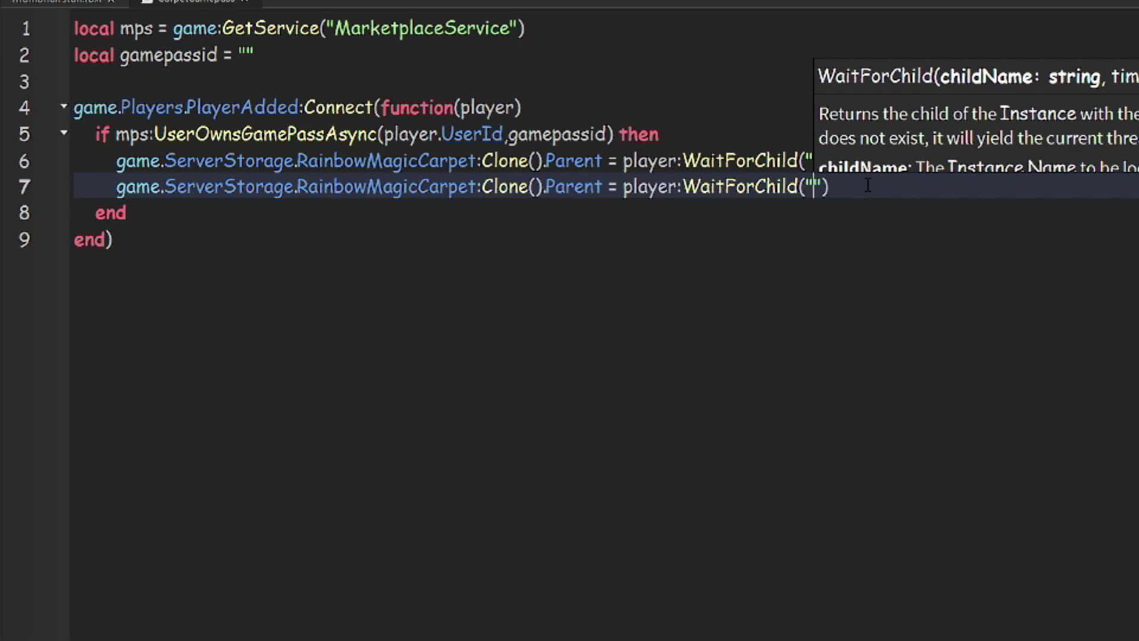
pyautogui.write('StarterGear')
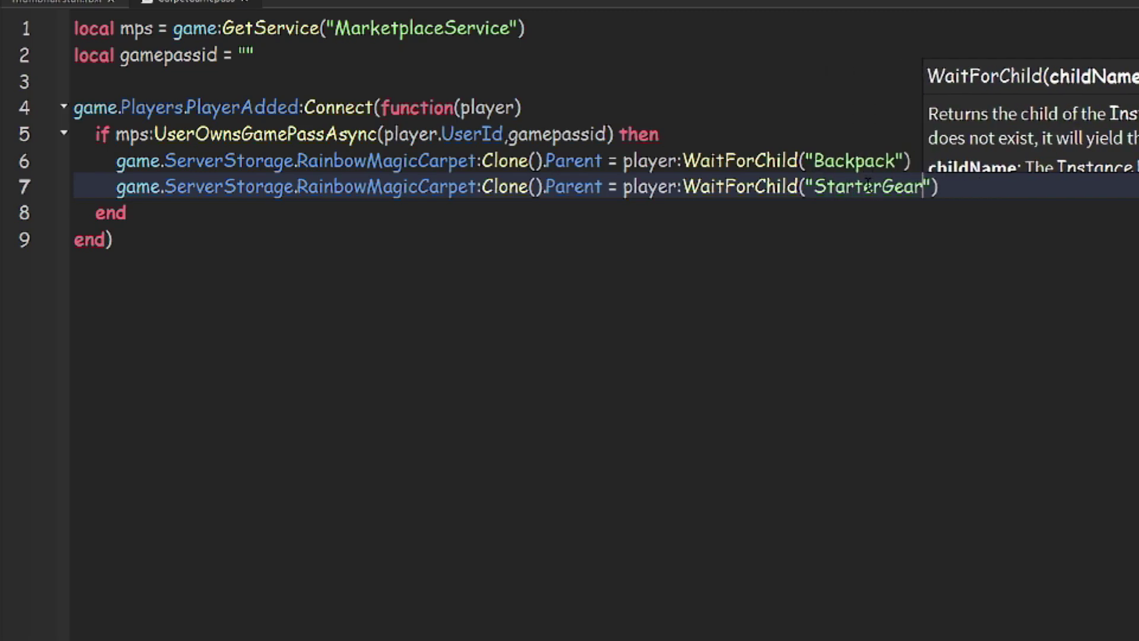
# Step: Add a game.ReplicatedStorage.Give.OnServerEvent:Connect(function(player)) handler below the PlayerAdded block
pyautogui.click(240, 251)
pyautogui.press('Return')
pyautogui.press('Return')
pyautogui.write('ga')
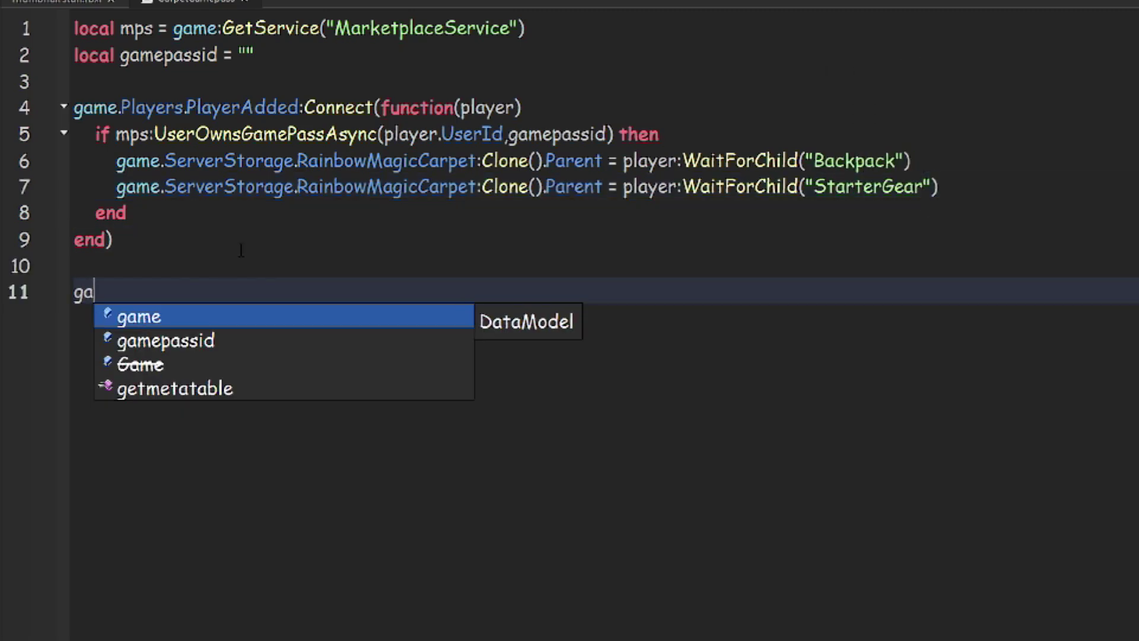
pyautogui.write('me.R')
pyautogui.press('Tab')
pyautogui.write('.')
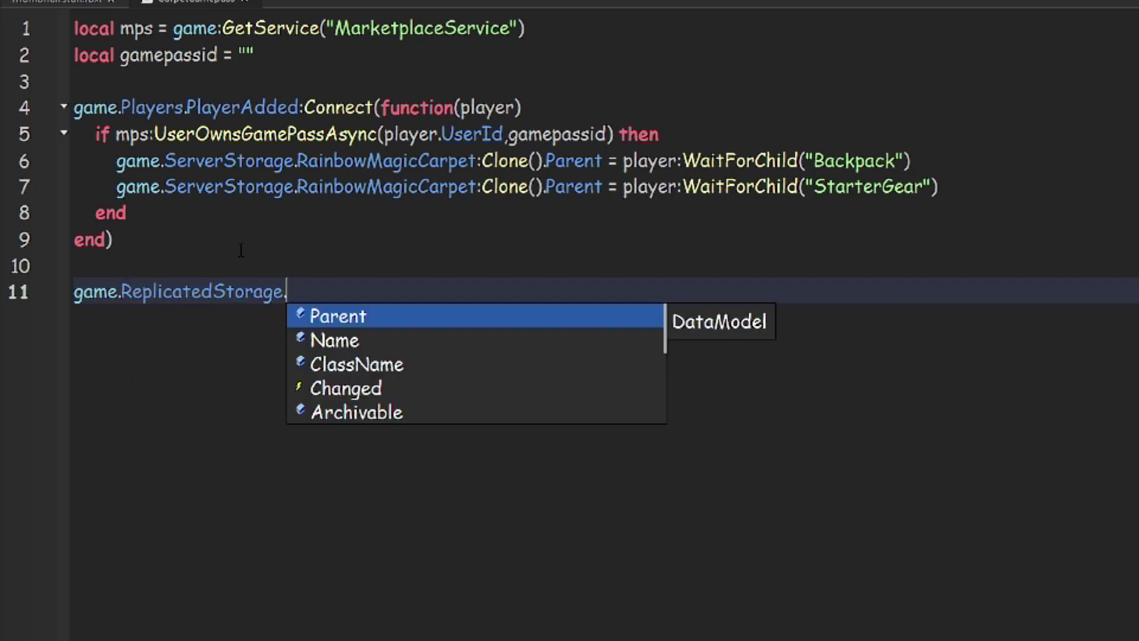
pyautogui.write('Give.OnSer')
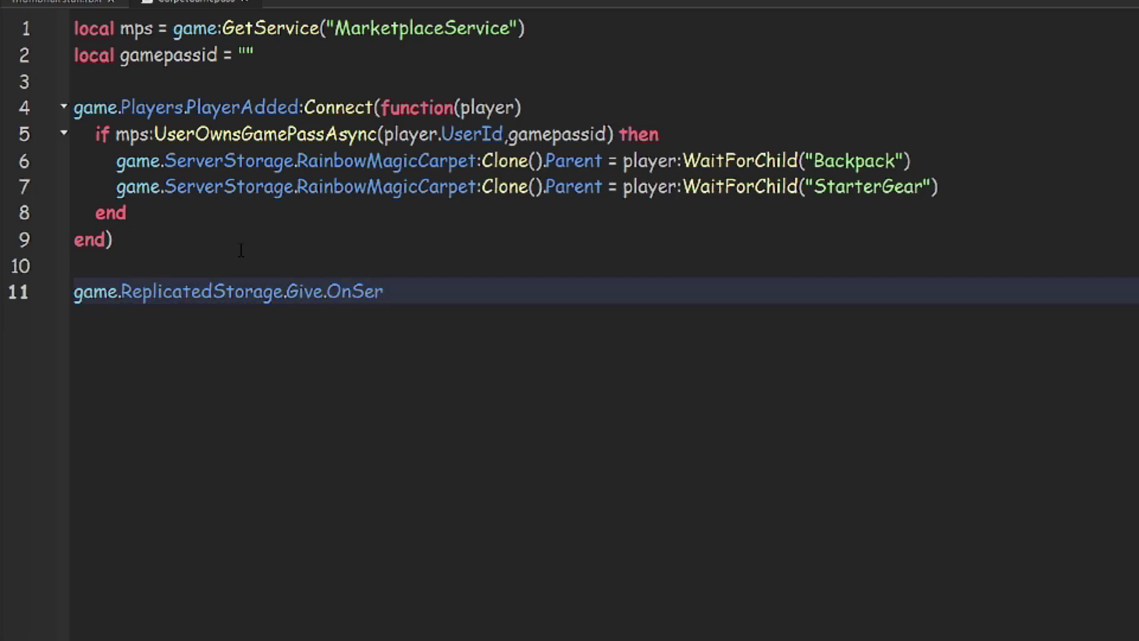
pyautogui.write('verEvent:Conn')
pyautogui.write('ect')
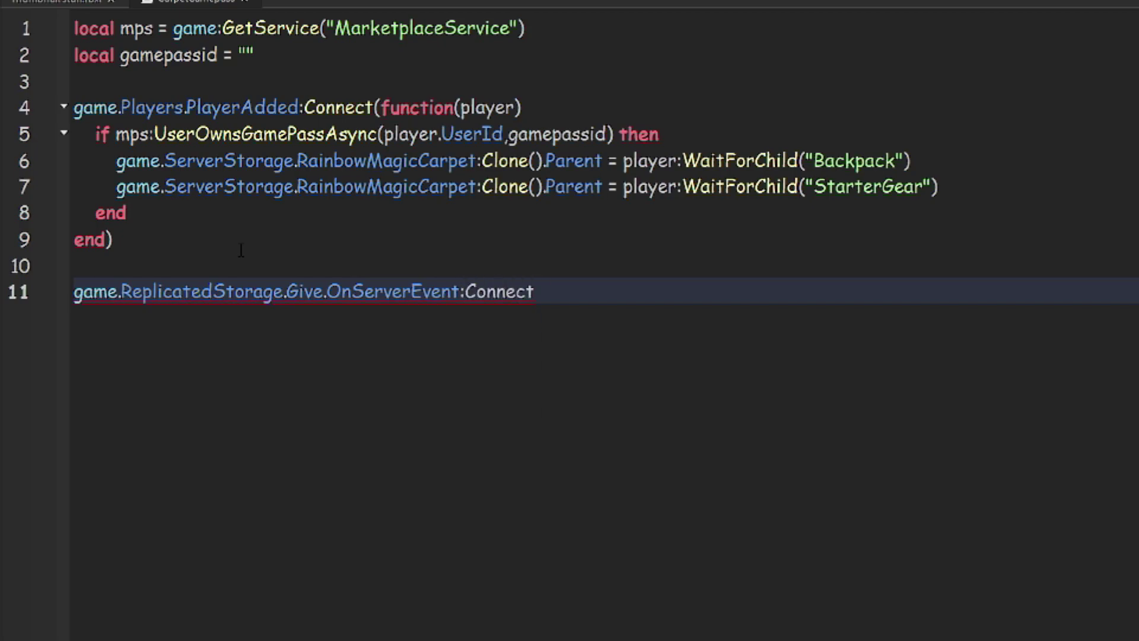
pyautogui.write('(')
pyautogui.press('Return')
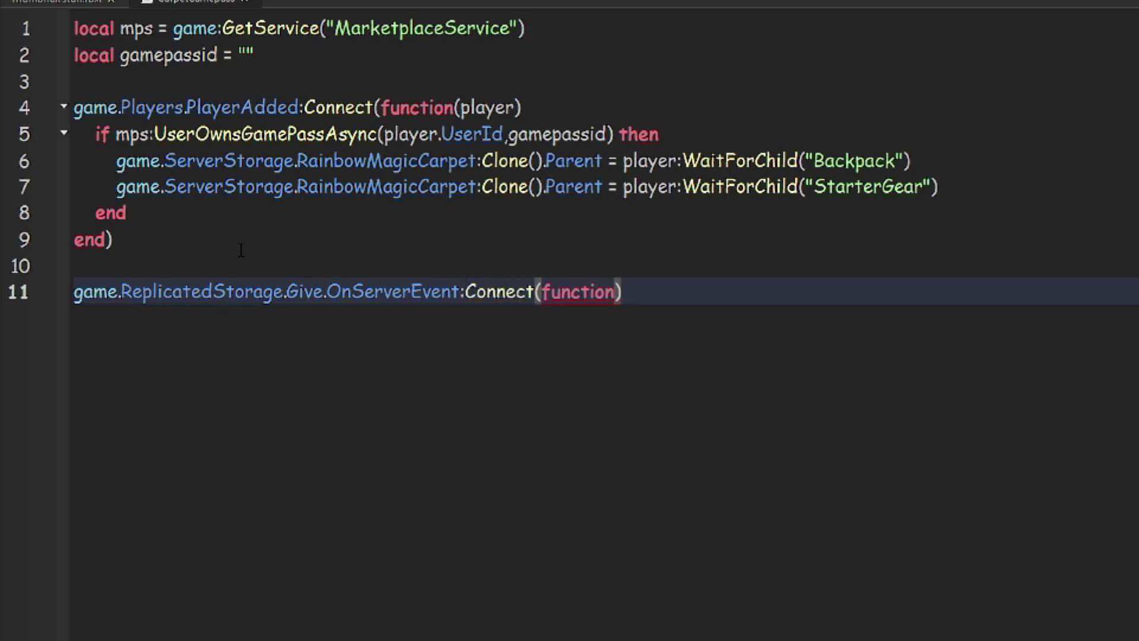
pyautogui.write('(player')
pyautogui.press('Return')
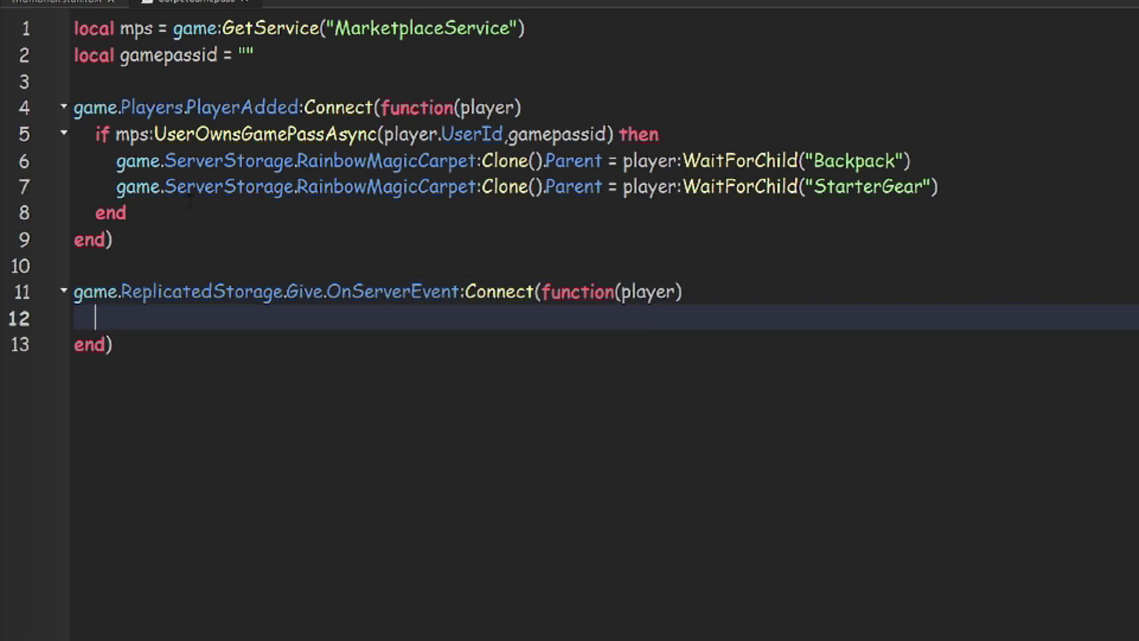
# Step: Copy the two carpet-cloning lines into the Give handler
pyautogui.moveTo(976, 195); pyautogui.dragTo(115, 161)
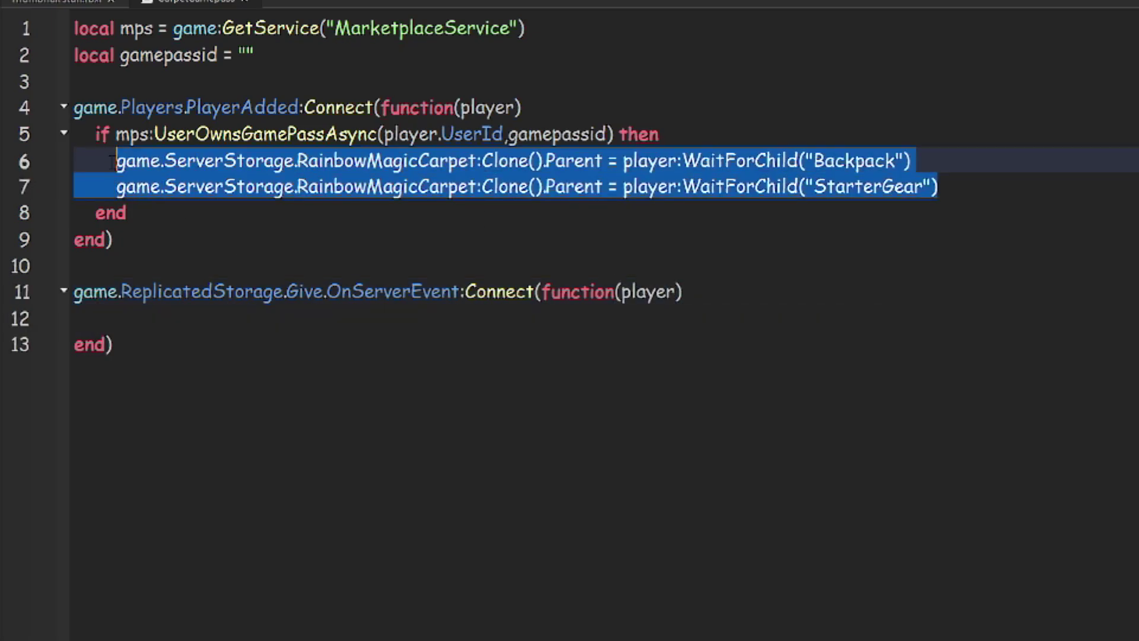
pyautogui.hotkey('ctrl', 'c')
pyautogui.click(178, 318)
pyautogui.hotkey('ctrl', 'v')
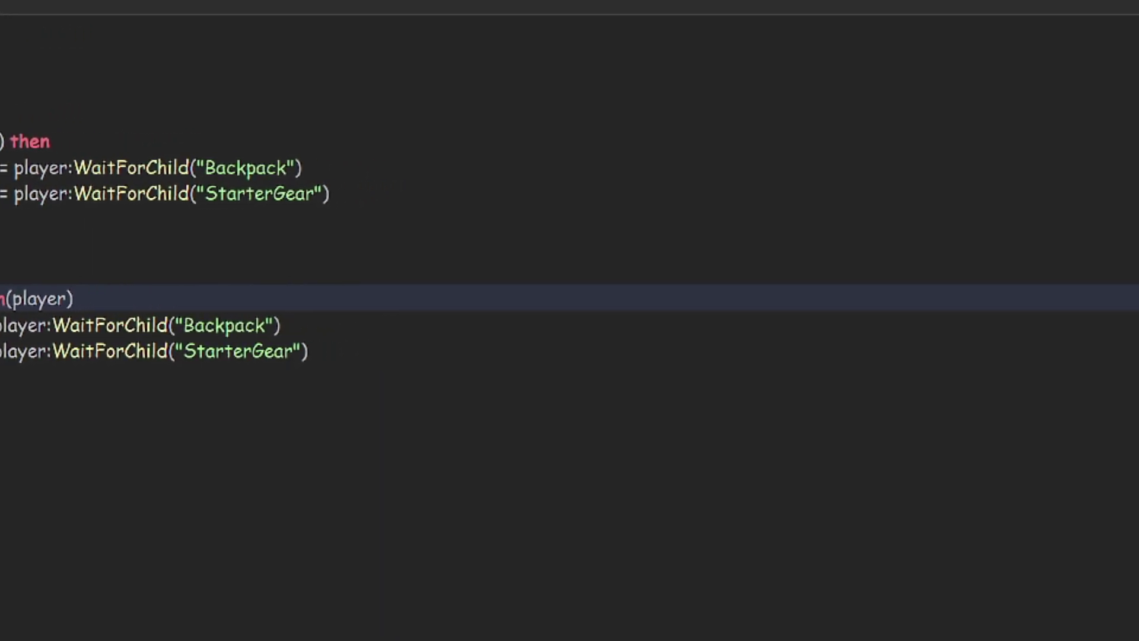
# Step: Add a RemoteEvent named Give under ReplicatedStorage and search Toolbox for a magic carpet
pyautogui.click(1021, 186)
pyautogui.write('re')
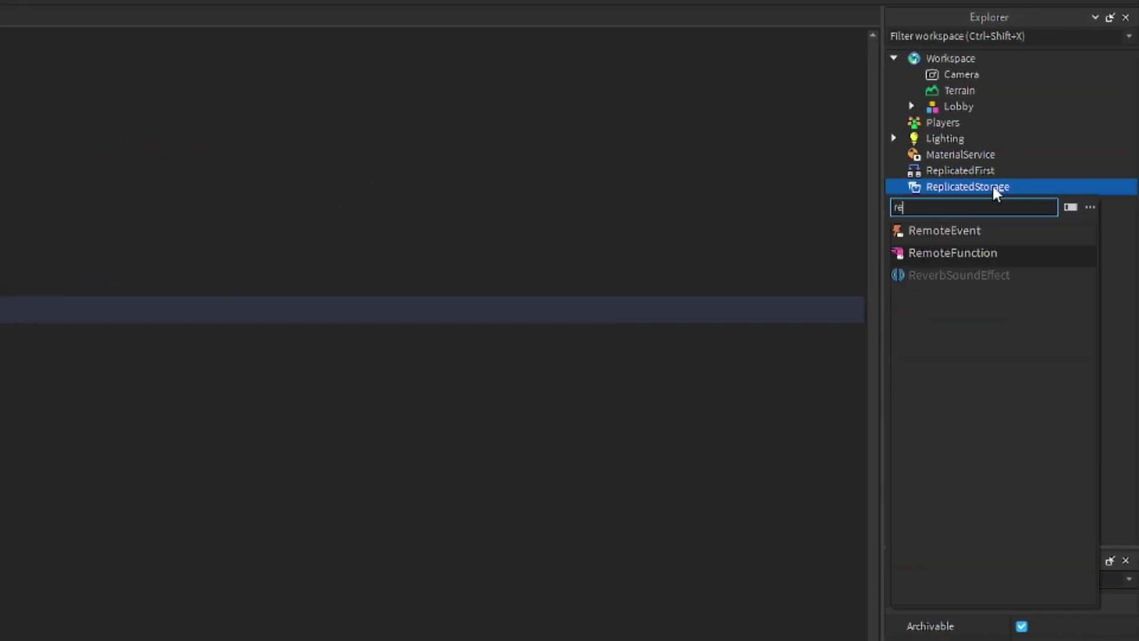
pyautogui.click(978, 228)
pyautogui.click(956, 203)
pyautogui.doubleClick(965, 205)
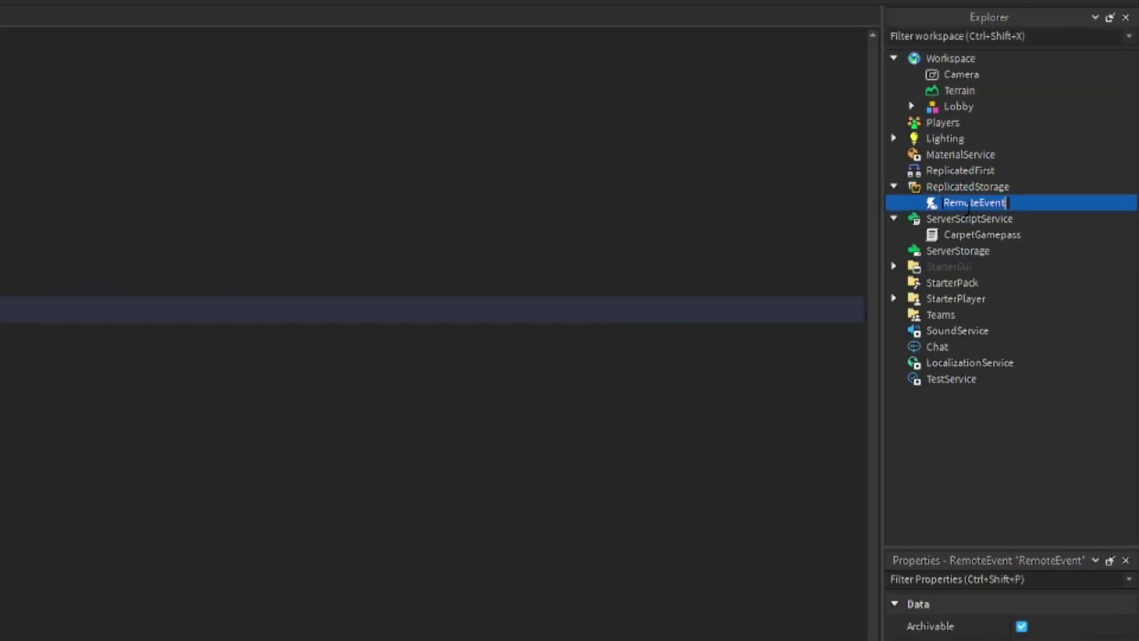
pyautogui.write('Give')
pyautogui.press('Return')
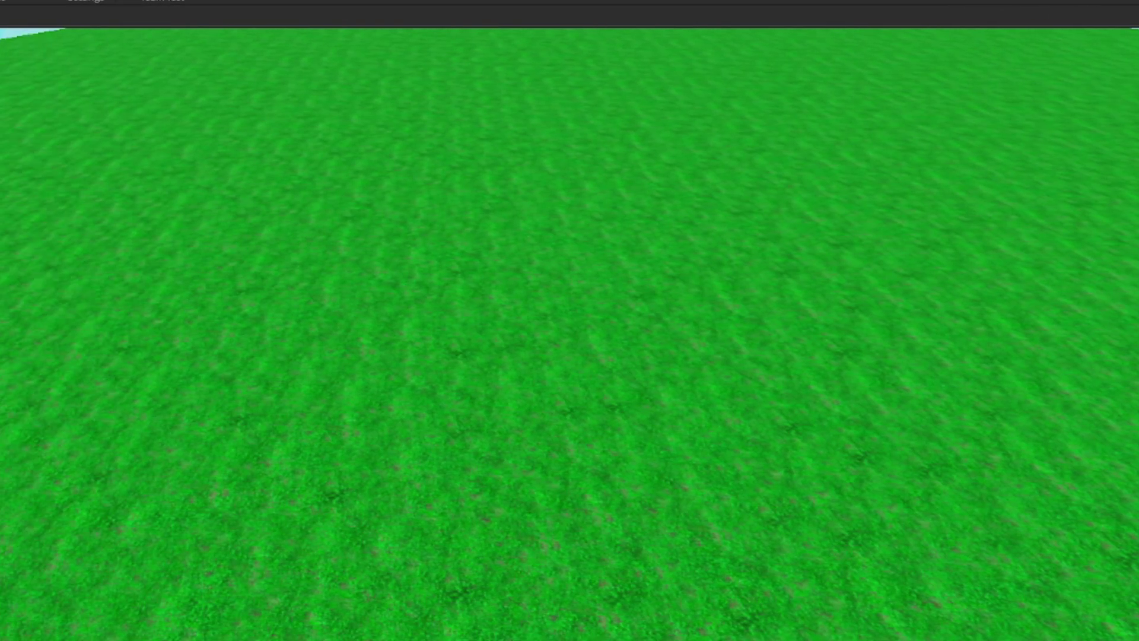
pyautogui.write('magic car')
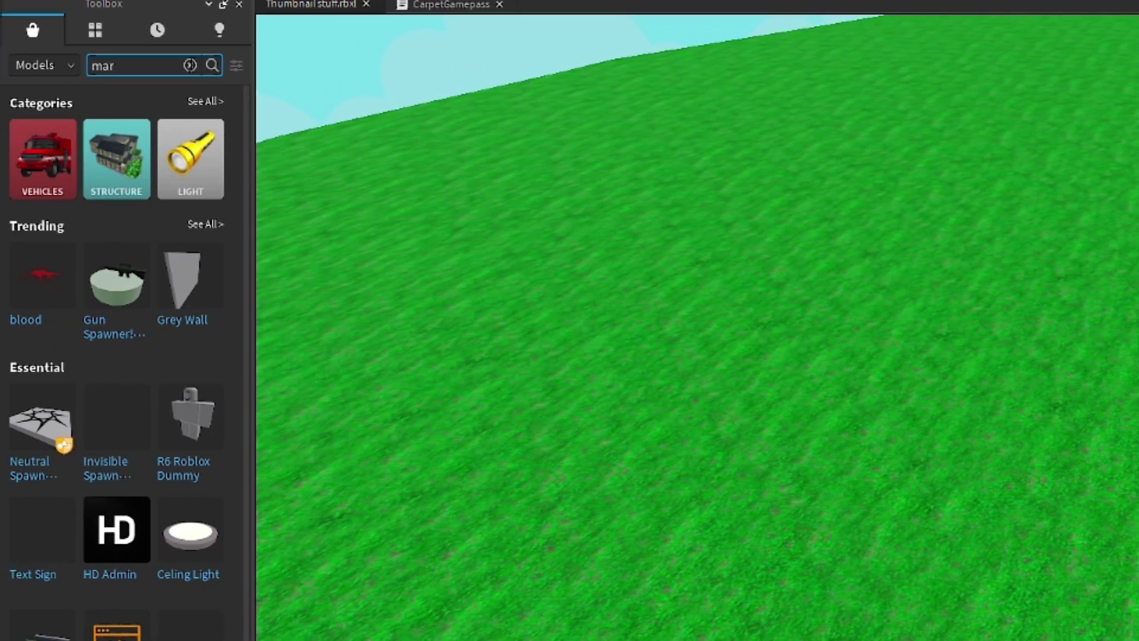
pyautogui.write('pet')
pyautogui.press('Return')
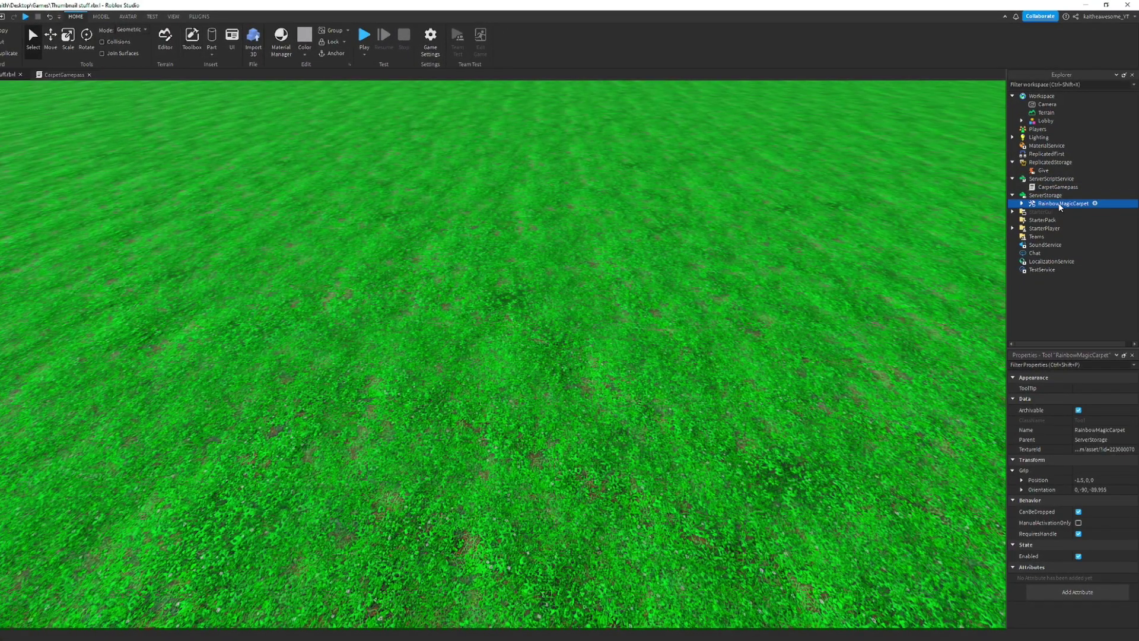
# Step: Reopen the CarpetGamepass script and choose Save to Roblox As to publish
pyautogui.doubleClick(1055, 187)
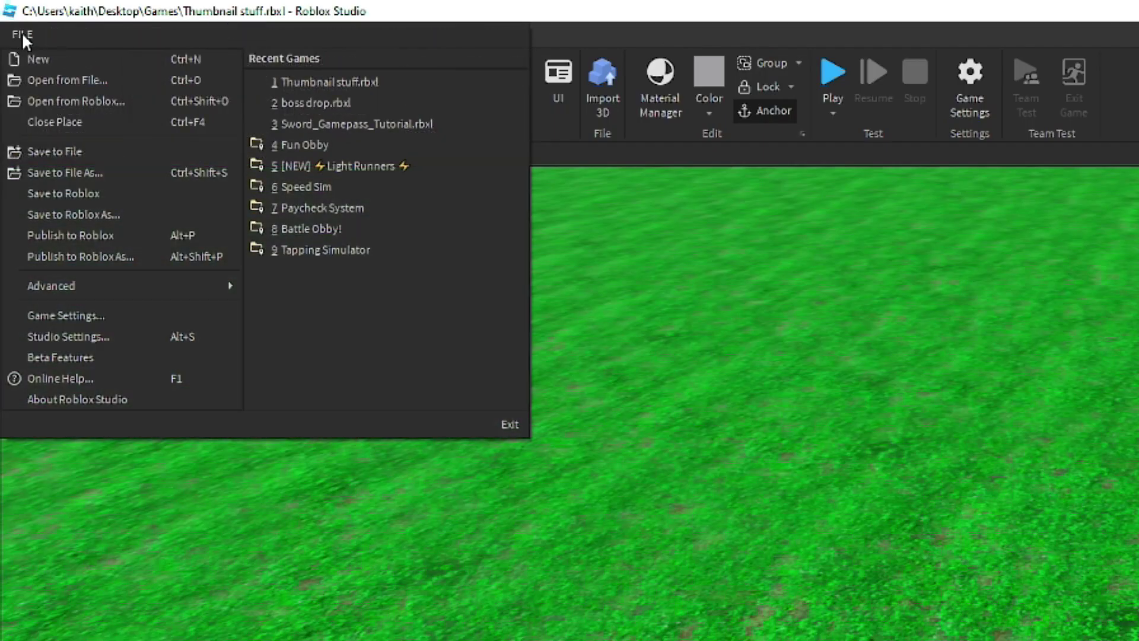
pyautogui.click(138, 214)
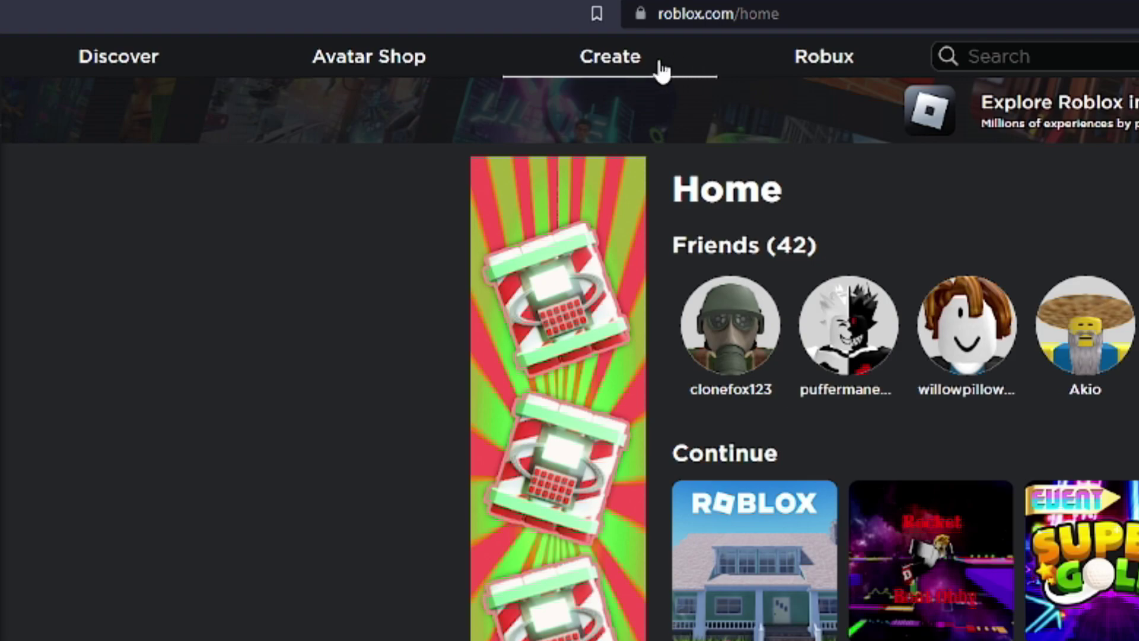
# Step: Go to the Rainbow Carpet Test experience's passes and start a new pass
pyautogui.click(610, 56)
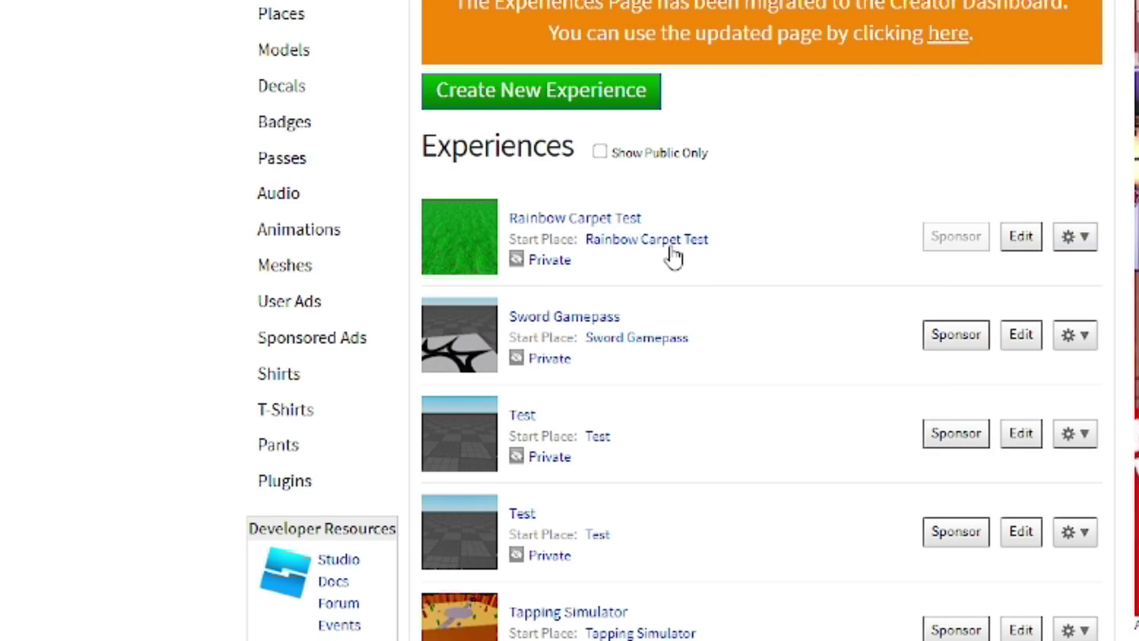
pyautogui.click(671, 244)
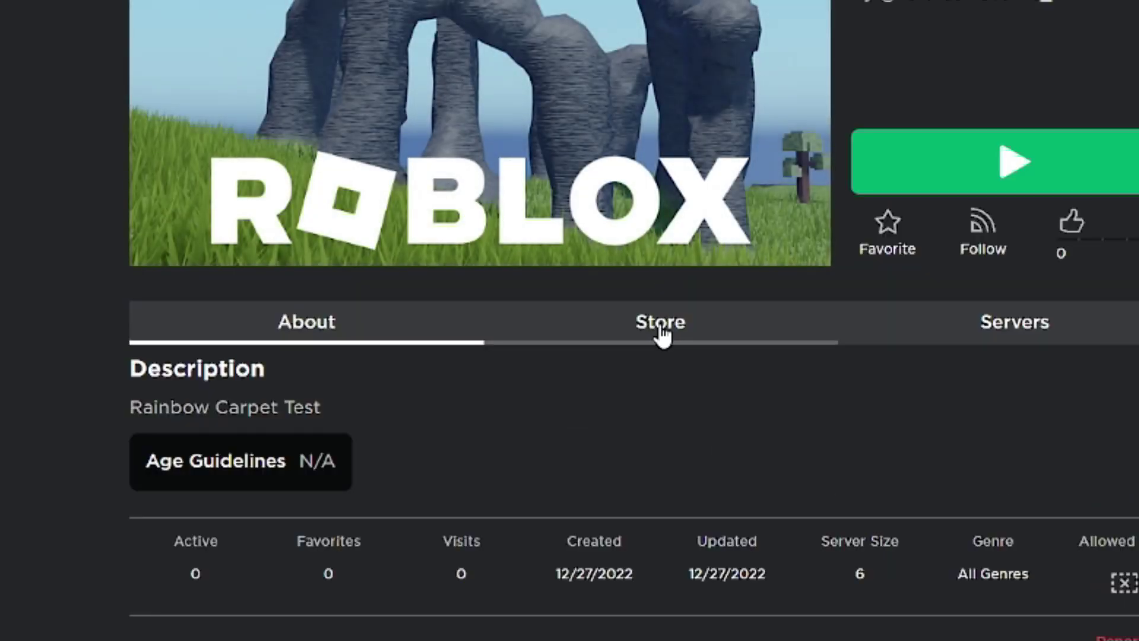
pyautogui.click(660, 323)
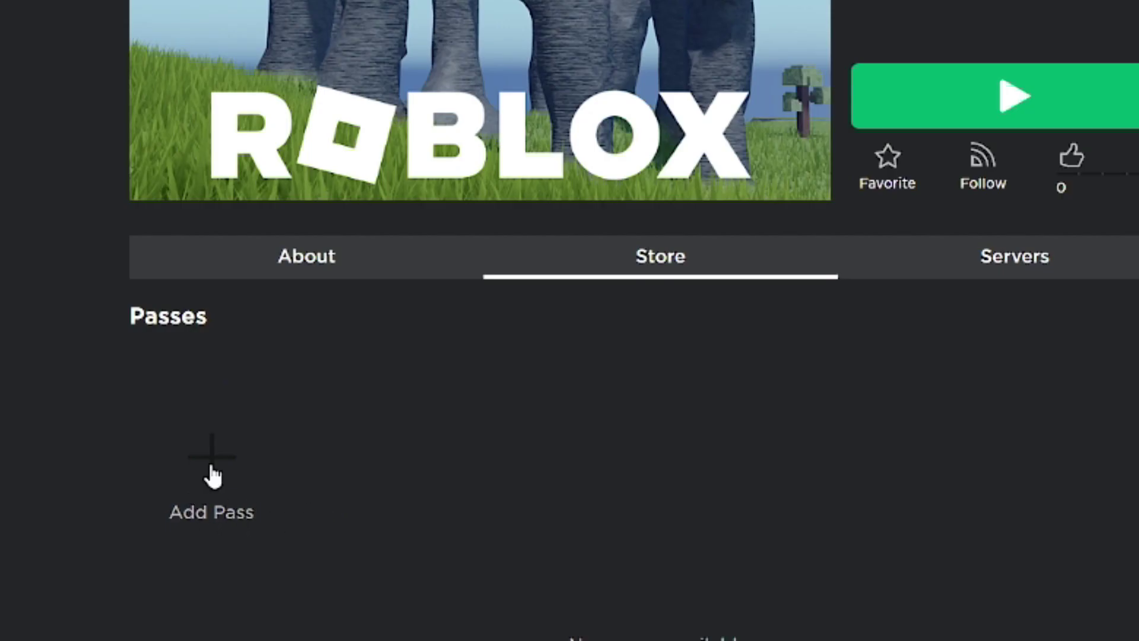
pyautogui.click(213, 476)
pyautogui.write('Magic Carpet')
# Step: Name the pass Magic carpet, upload it, and copy its ID from the URL
pyautogui.click(604, 277)
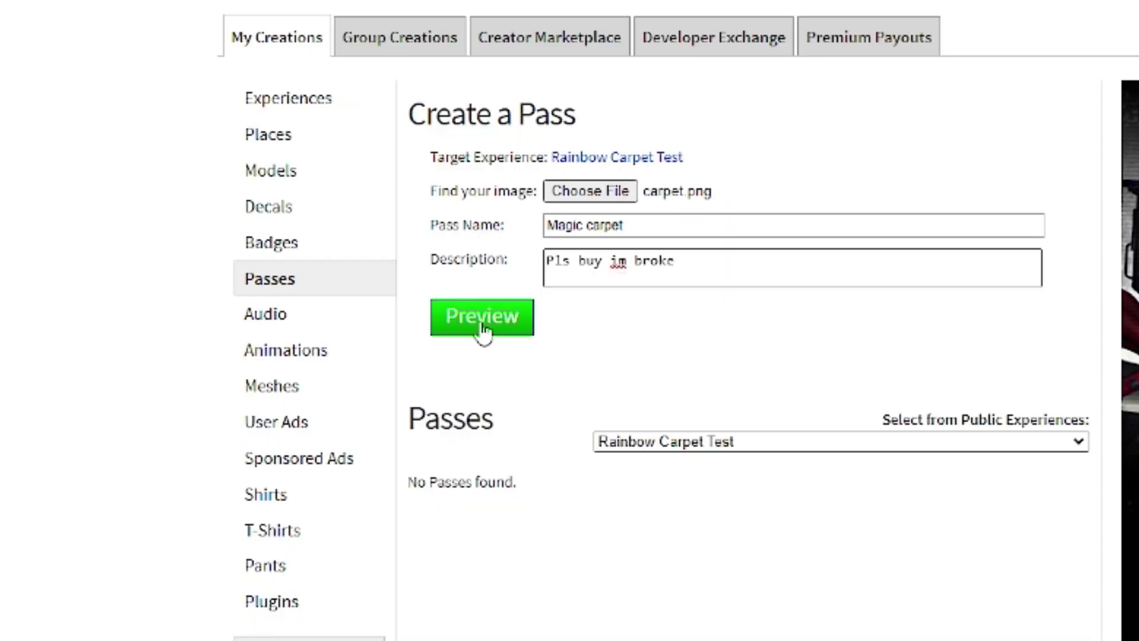
pyautogui.click(483, 322)
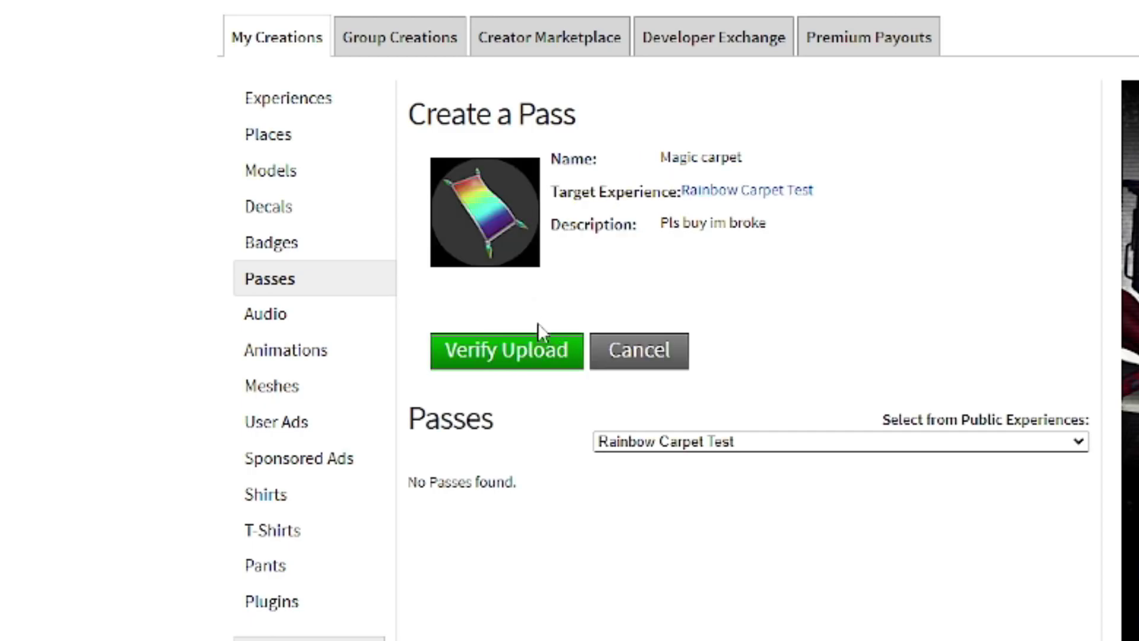
pyautogui.click(529, 371)
pyautogui.click(817, 472)
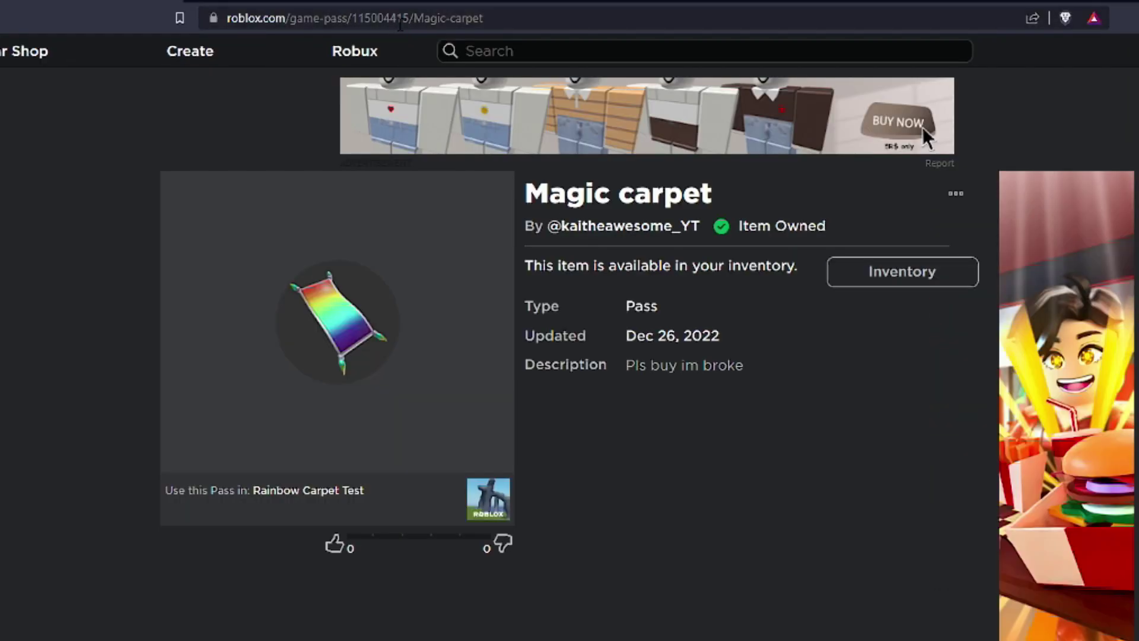
pyautogui.moveTo(476, 18); pyautogui.dragTo(398, 21)
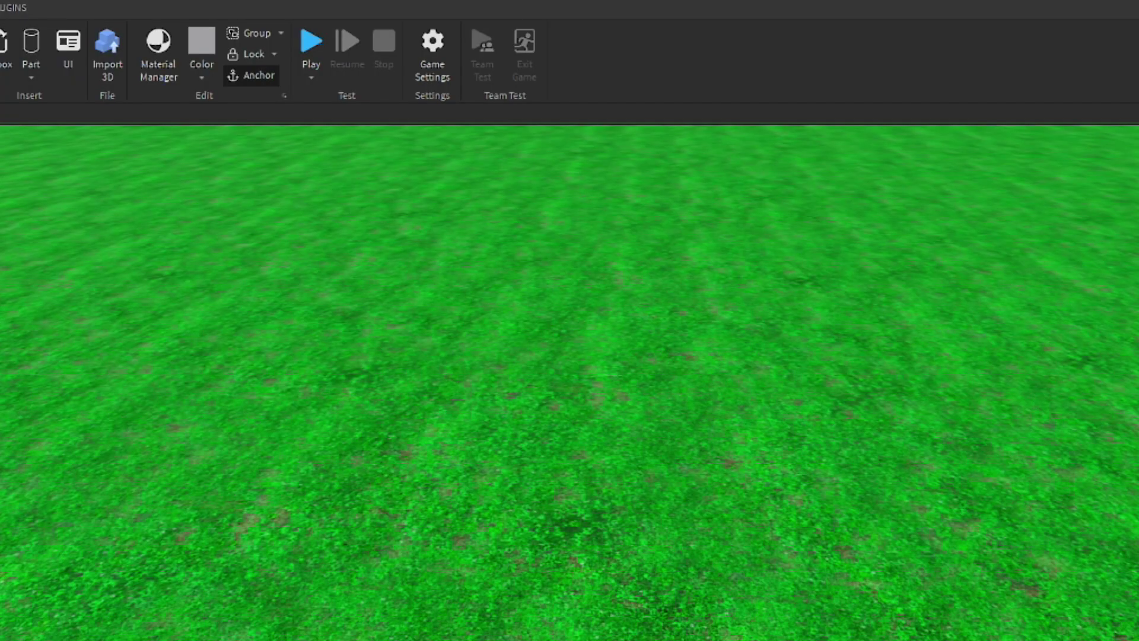
# Step: Paste pass ID 115004415 into gamepassid, test-fly the carpet, then delete the pass from inventory
pyautogui.hotkey('ctrl', 'v')
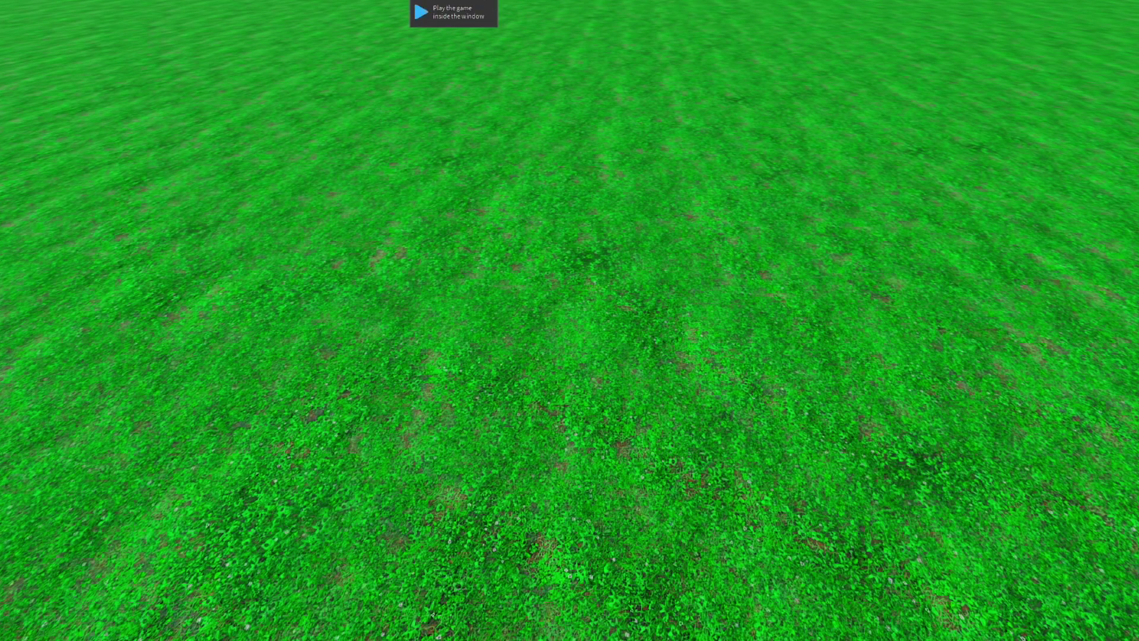
pyautogui.press('w')
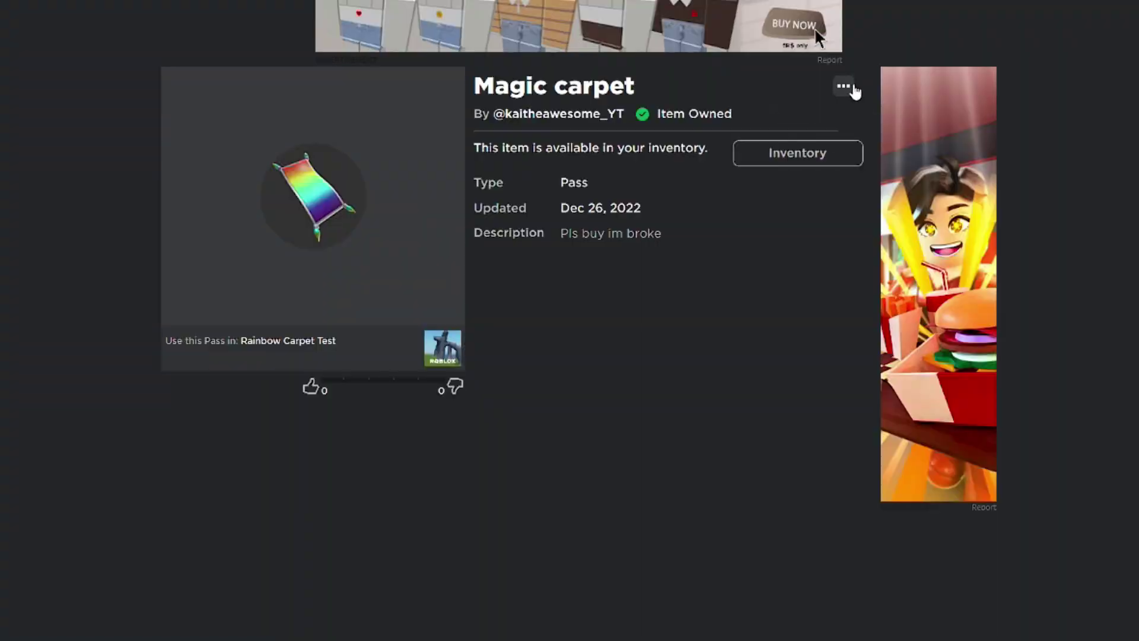
pyautogui.click(852, 89)
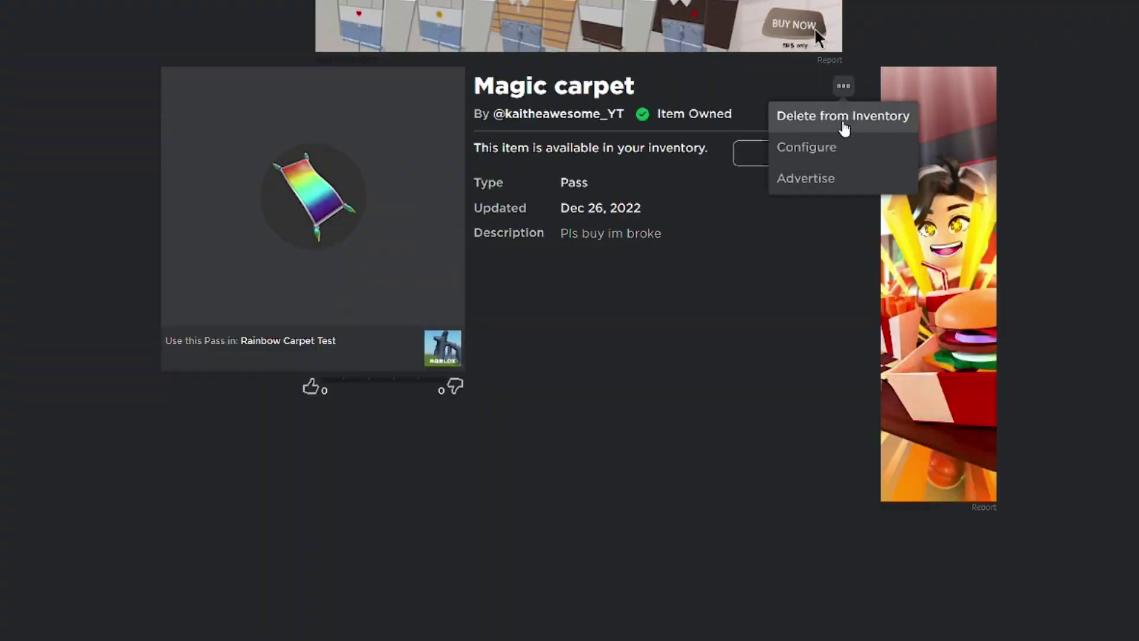
pyautogui.click(836, 125)
pyautogui.click(540, 471)
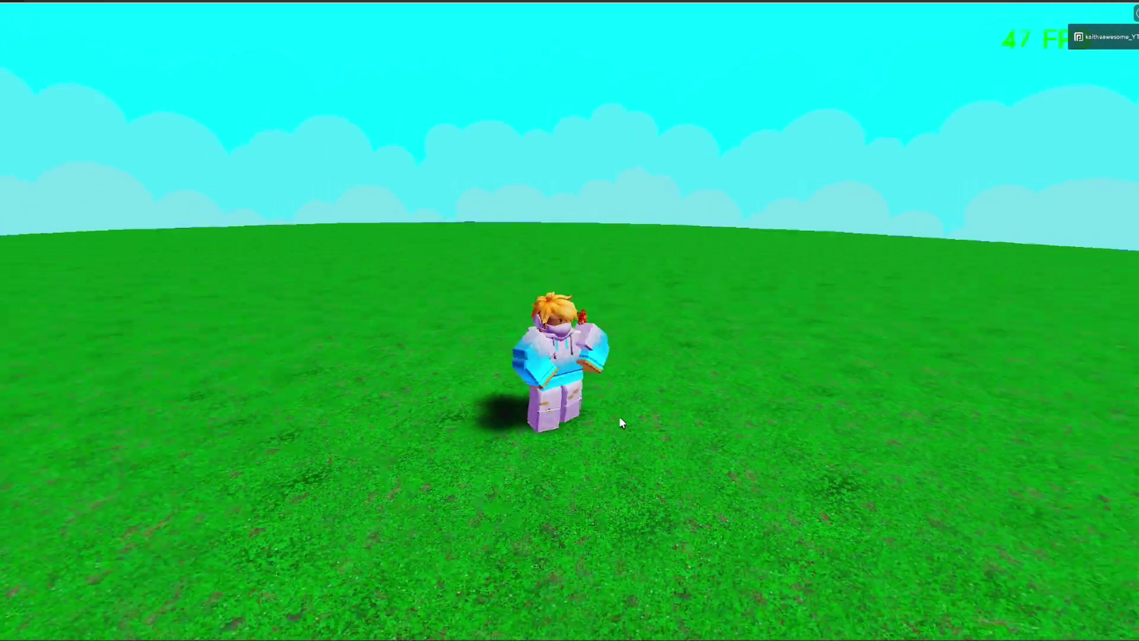
pyautogui.scroll(-2, 621, 423)
pyautogui.scroll(3, 620, 424)
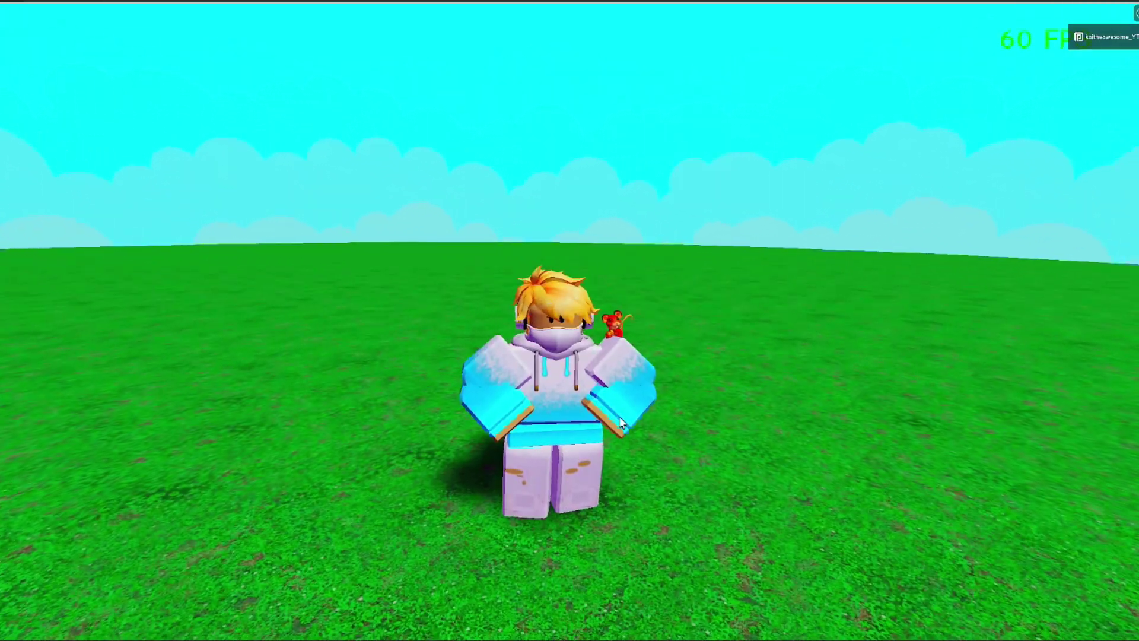